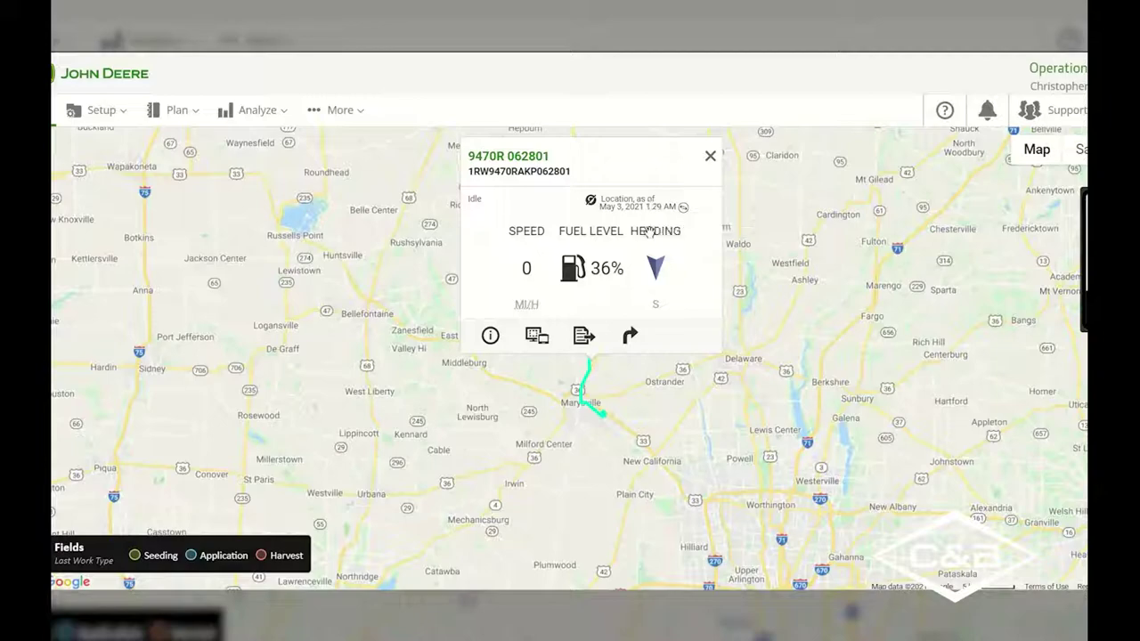
# Examine the 9470R tractor's travel path around Marysville and its current status on the map
pyautogui.scroll(3, 585, 395)
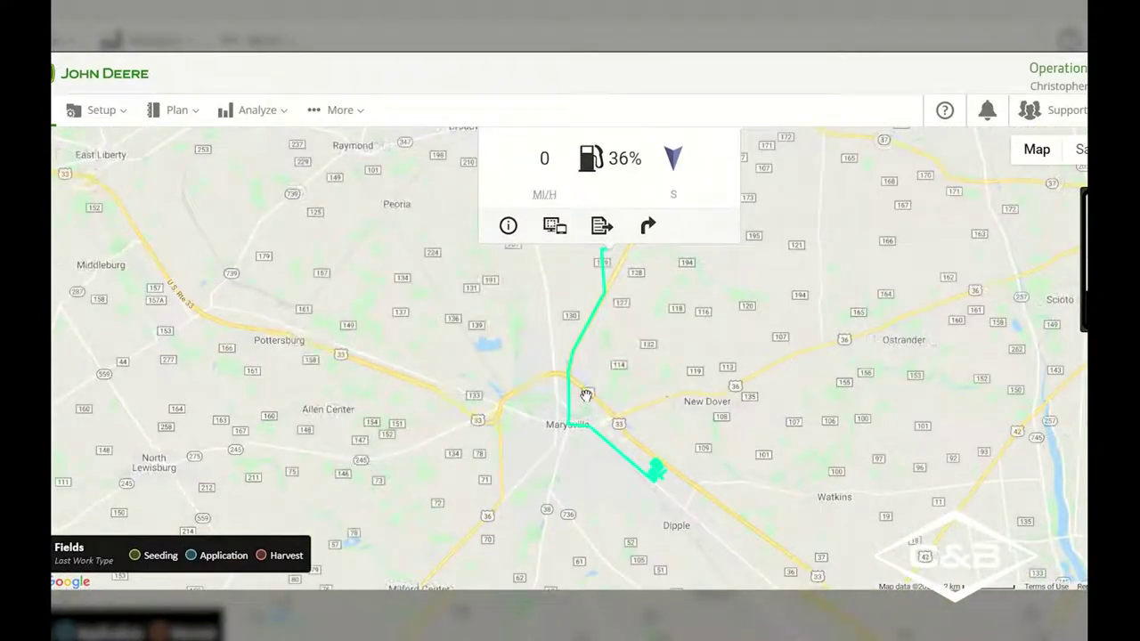
pyautogui.scroll(-1, 586, 394)
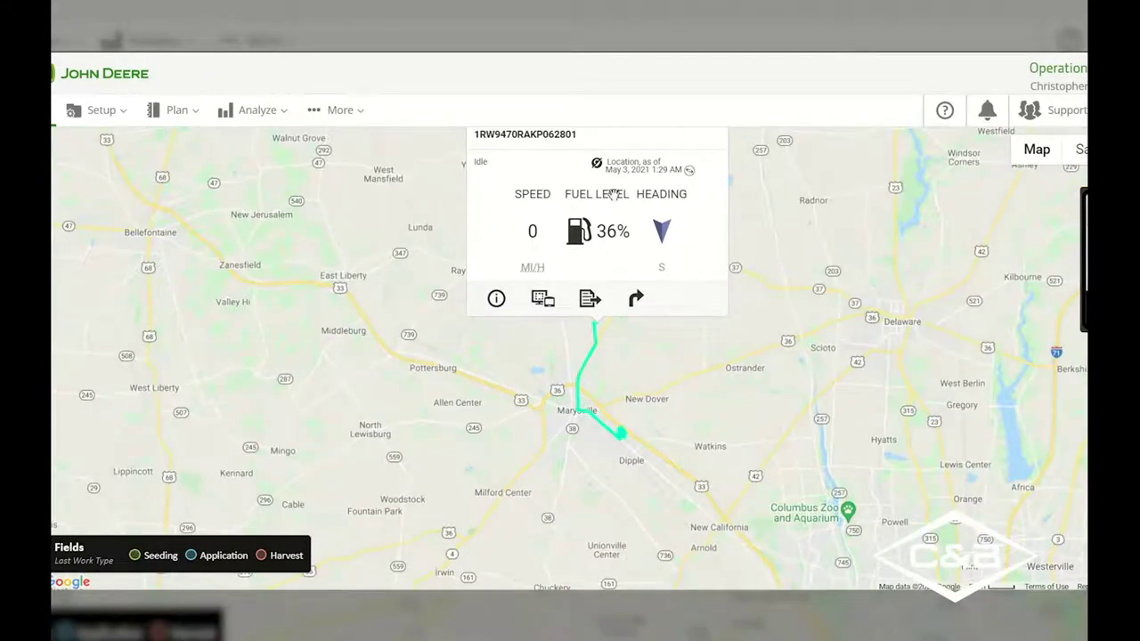
pyautogui.click(466, 197)
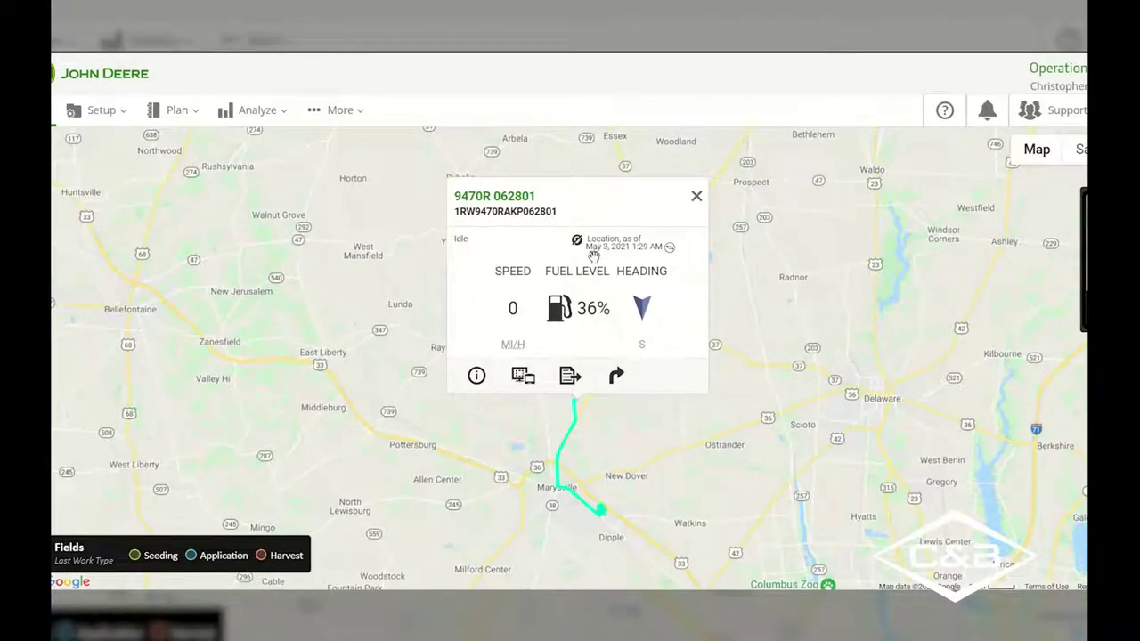
pyautogui.moveTo(657, 328)
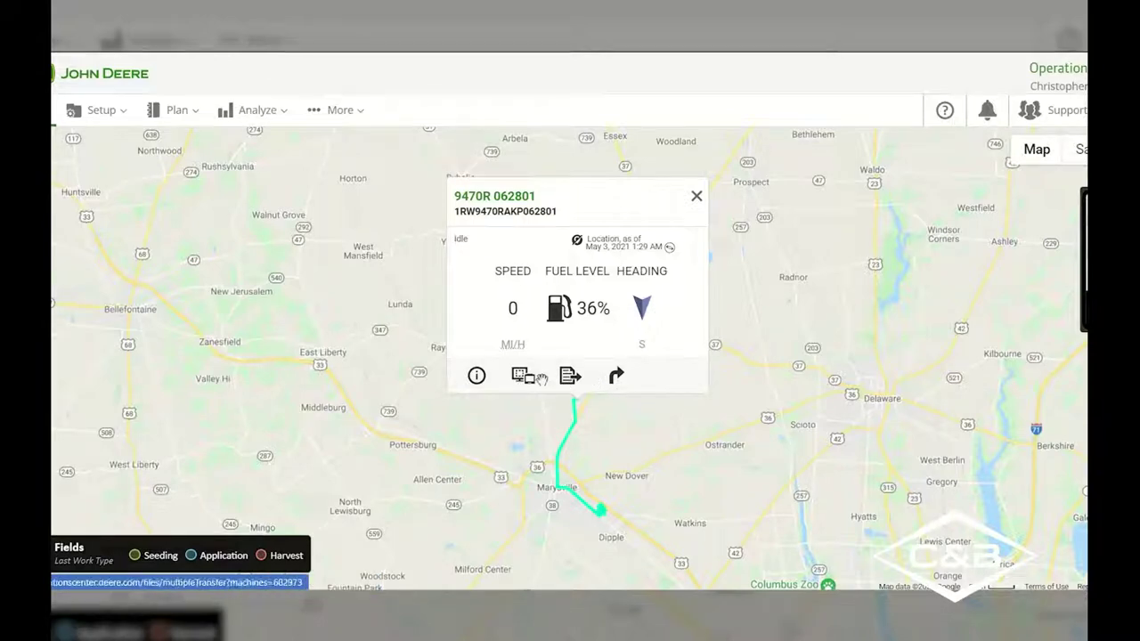
# Open the 9470R tractor's details and review its general information, from engine hours through subscriptions to tools
pyautogui.click(476, 375)
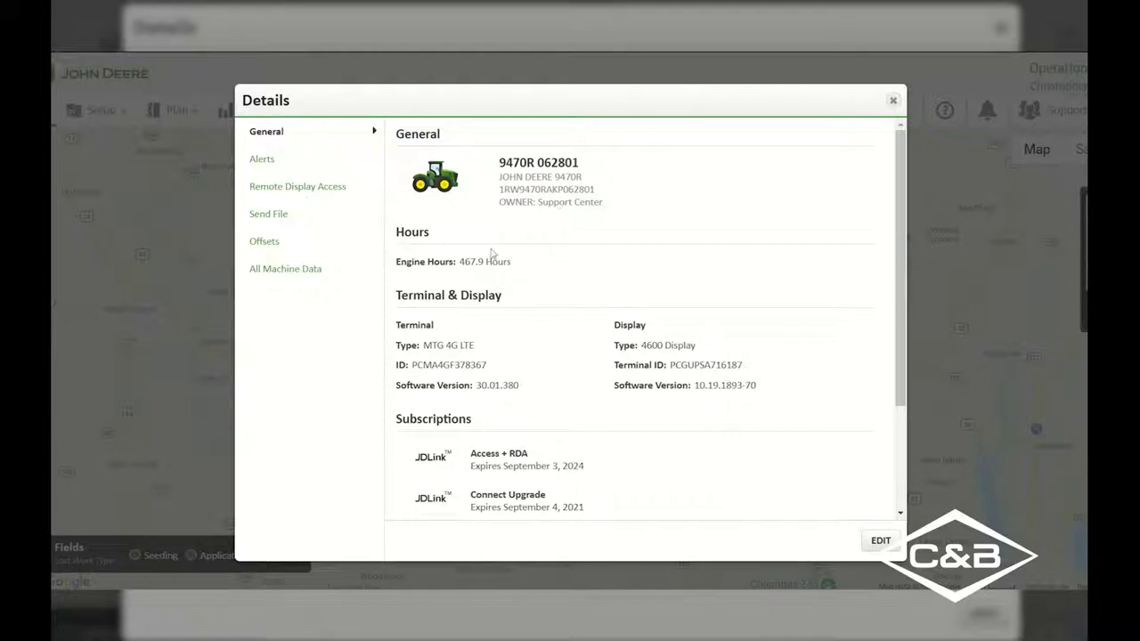
pyautogui.scroll(-1, 491, 254)
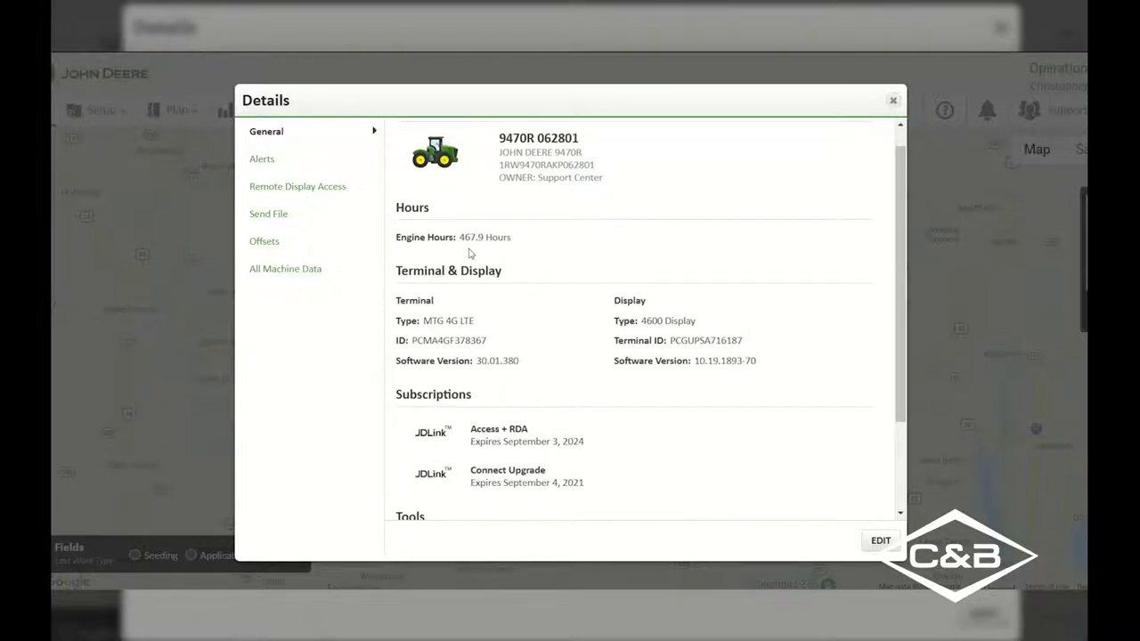
pyautogui.scroll(-1, 531, 256)
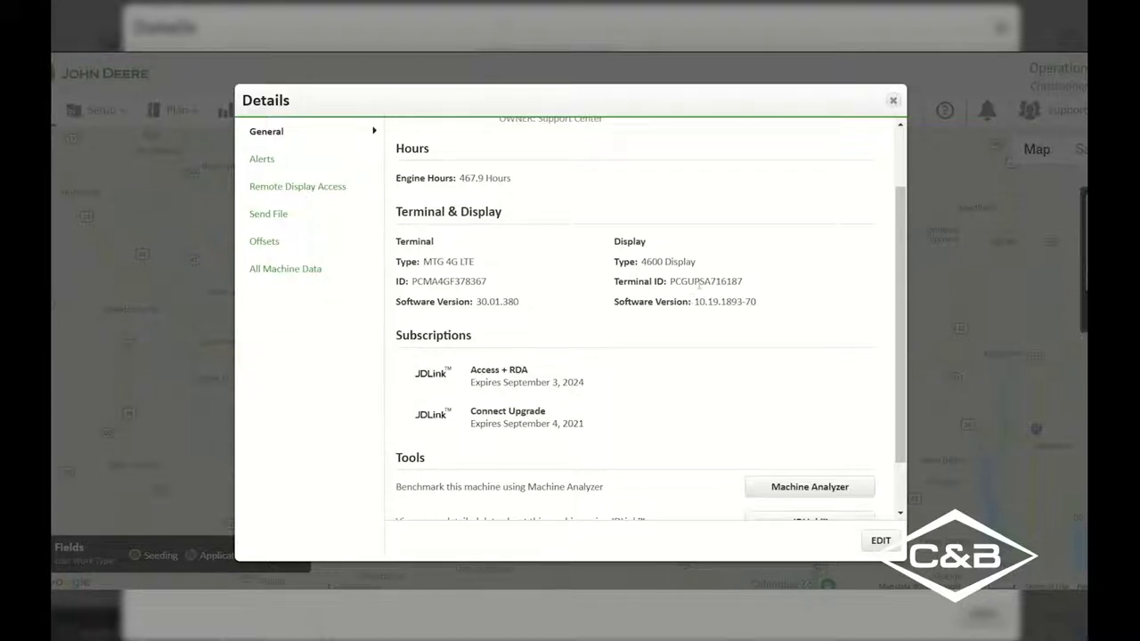
pyautogui.scroll(-1, 719, 286)
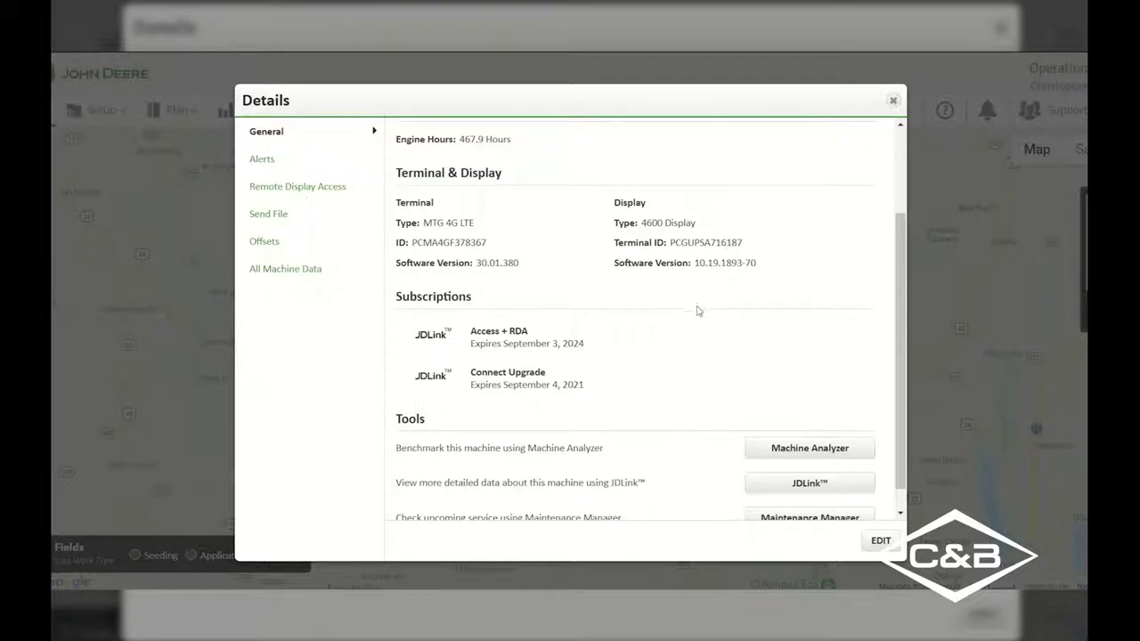
pyautogui.scroll(-1, 748, 418)
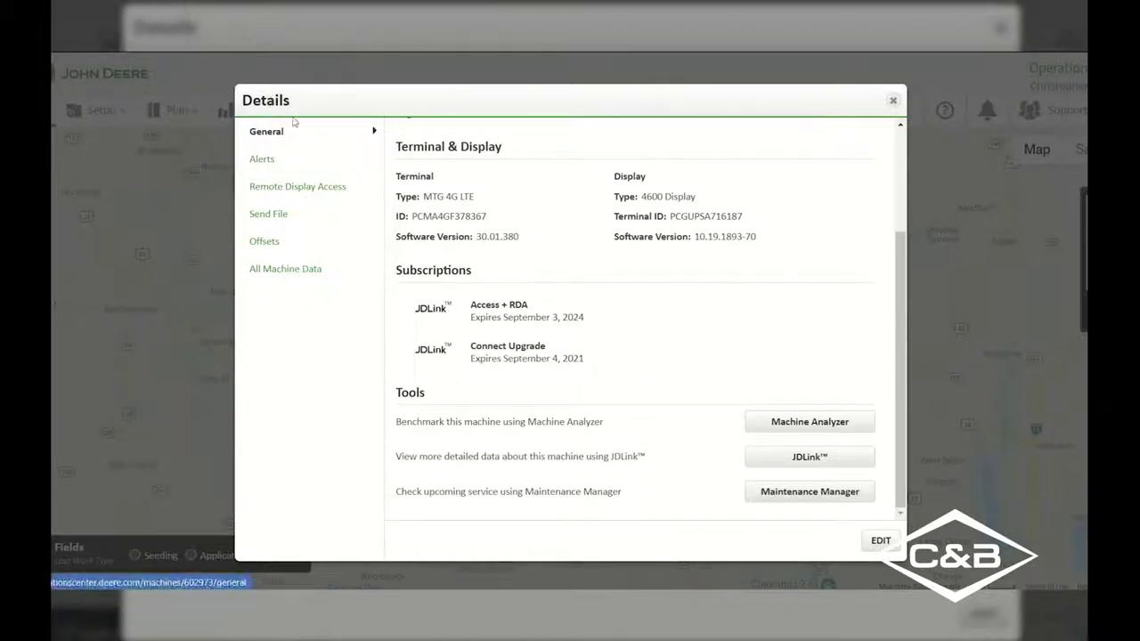
# Look through the tractor's alerts, its remote display access page and the files available to send
pyautogui.click(269, 166)
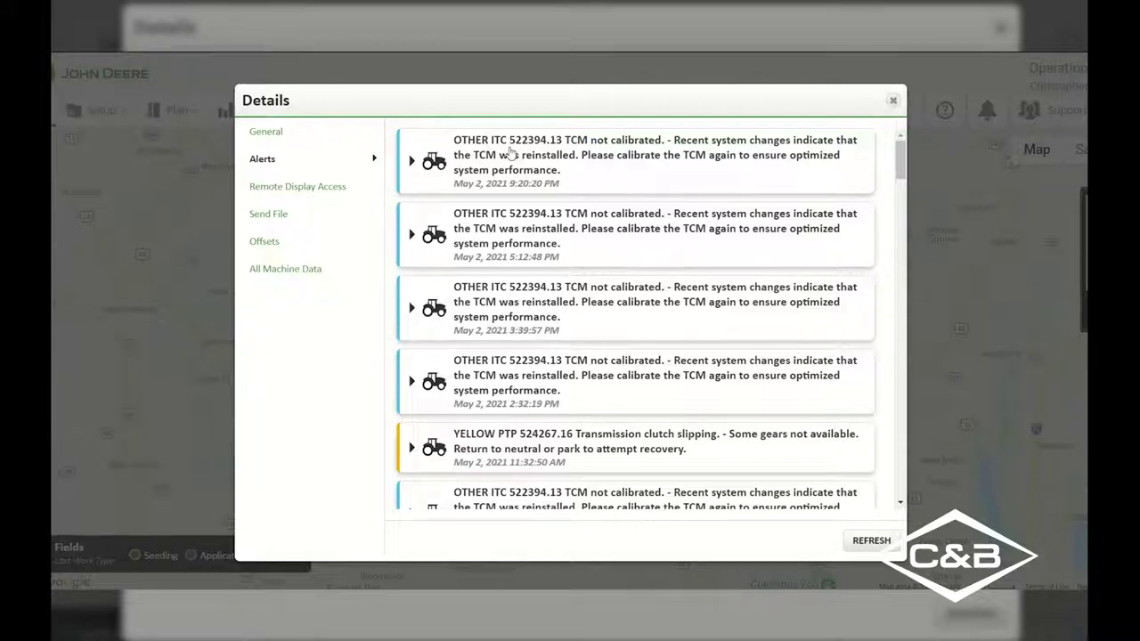
pyautogui.scroll(-2, 529, 269)
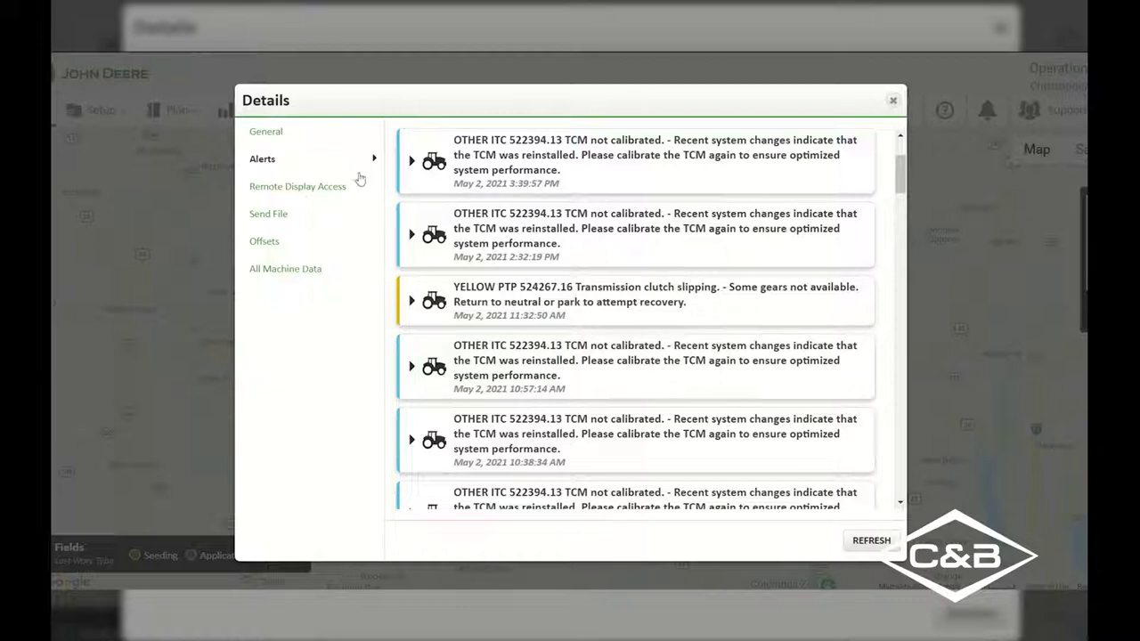
pyautogui.click(309, 190)
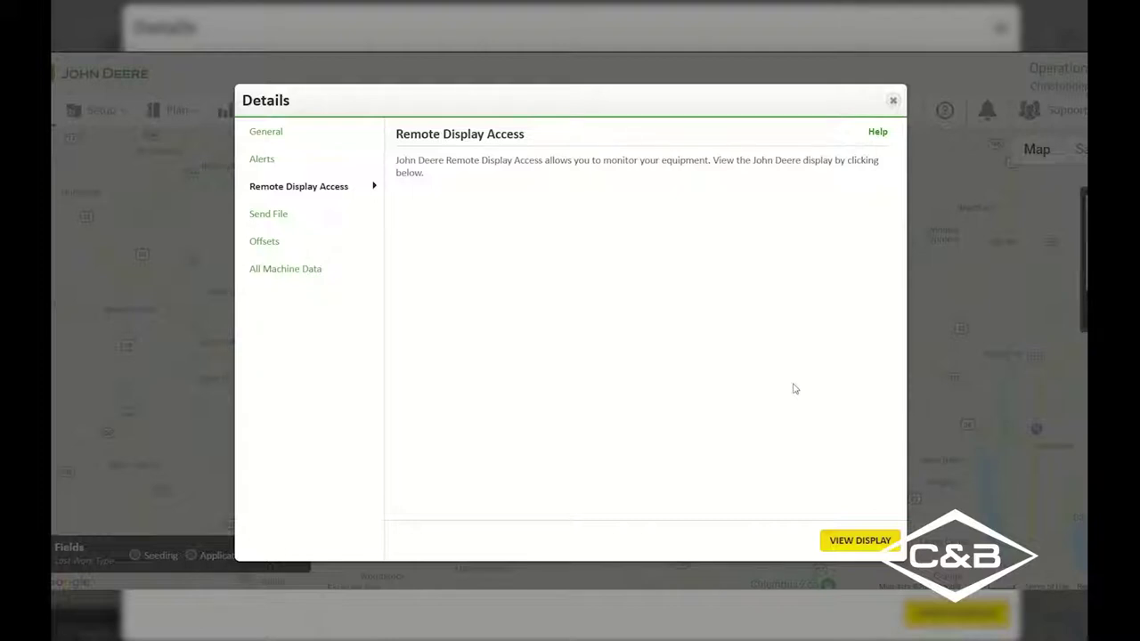
pyautogui.click(303, 226)
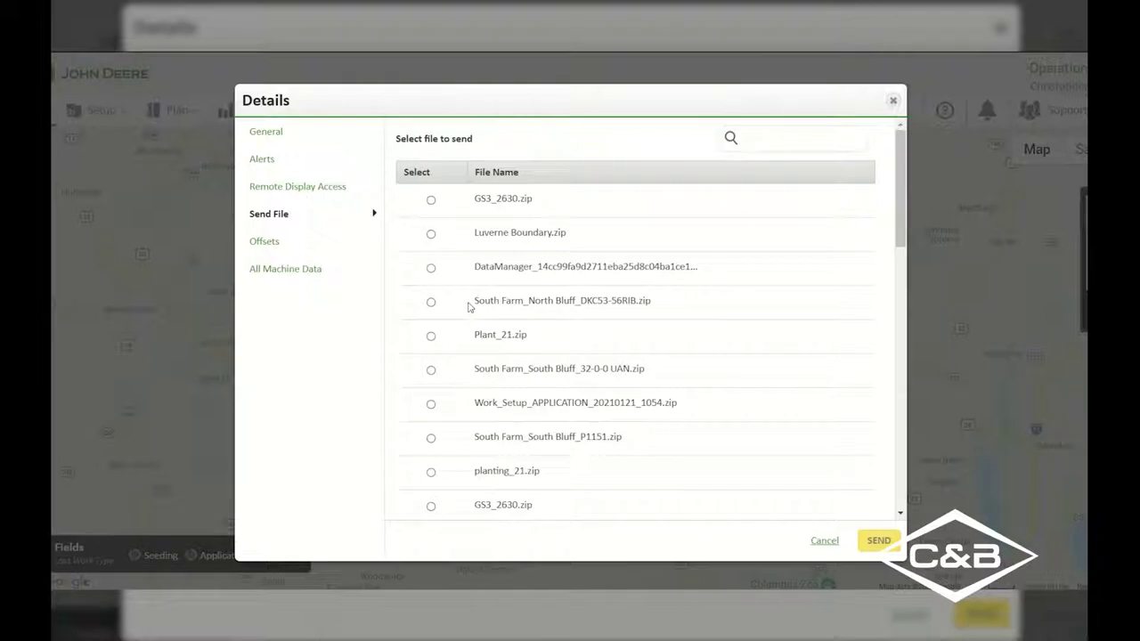
# Review the tractor's machine offsets, including the GPS lateral, GPS inline and connection offsets
pyautogui.click(333, 245)
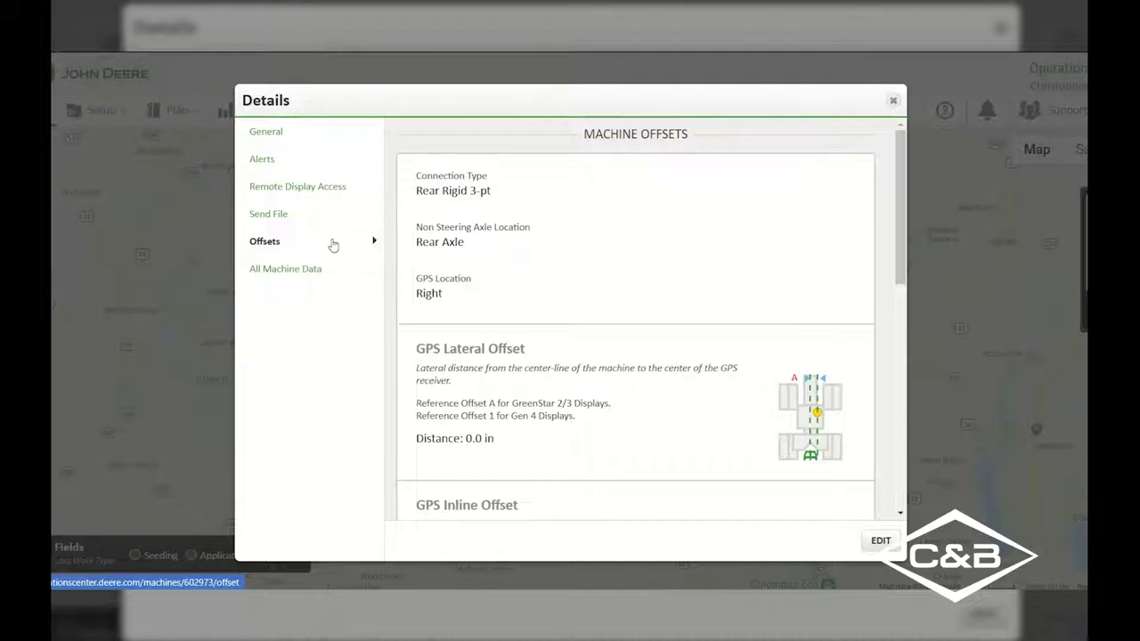
pyautogui.scroll(-3, 559, 259)
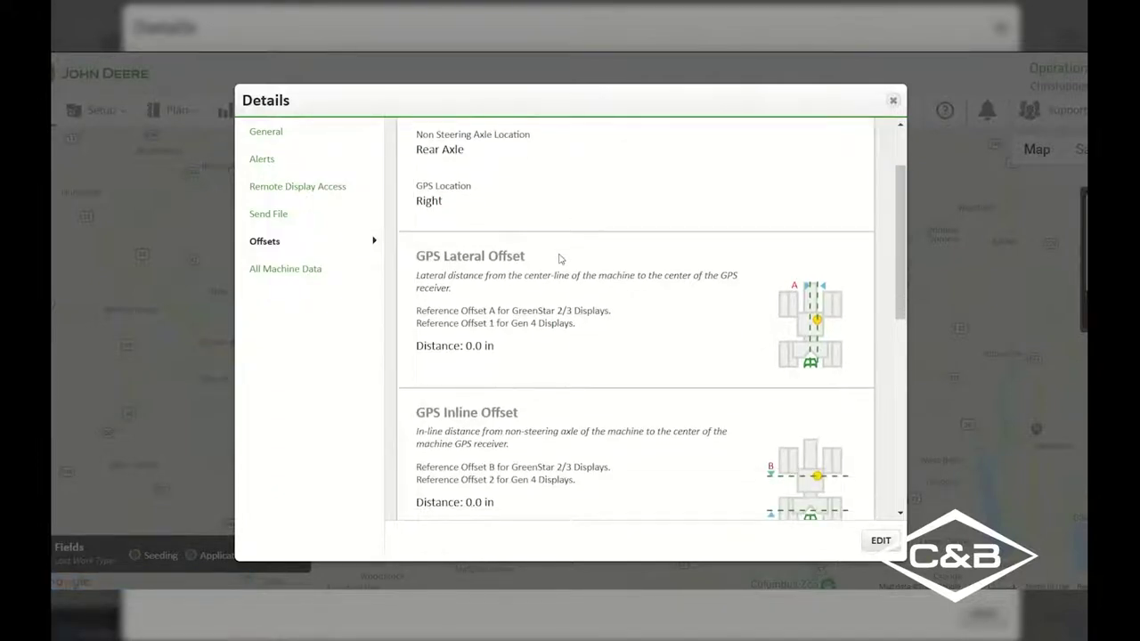
pyautogui.scroll(-3, 559, 259)
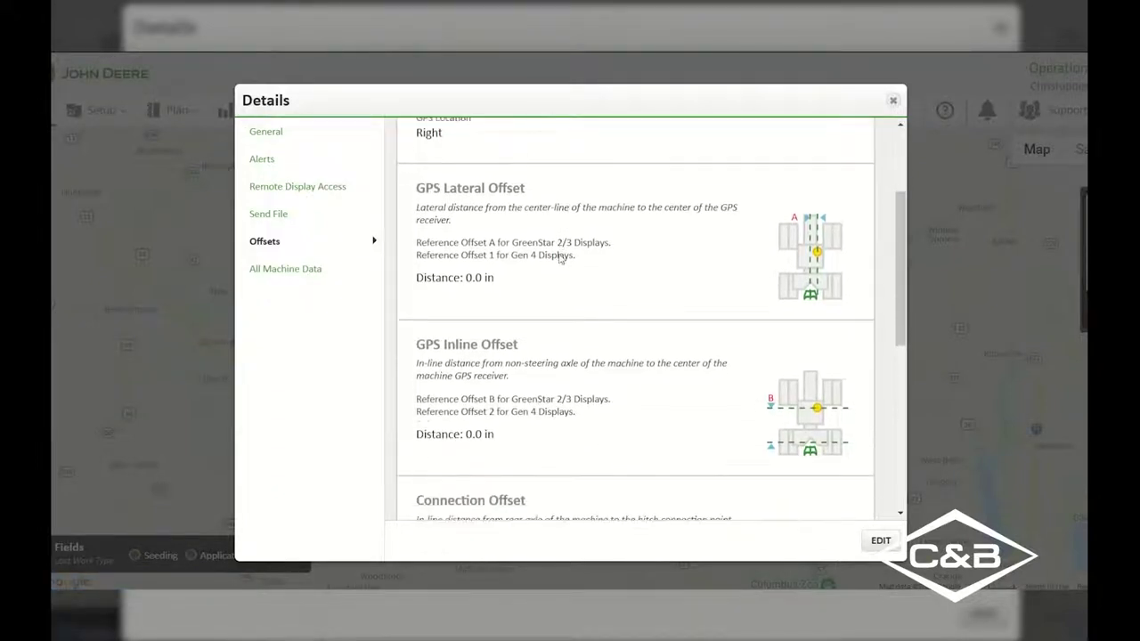
pyautogui.scroll(3, 559, 260)
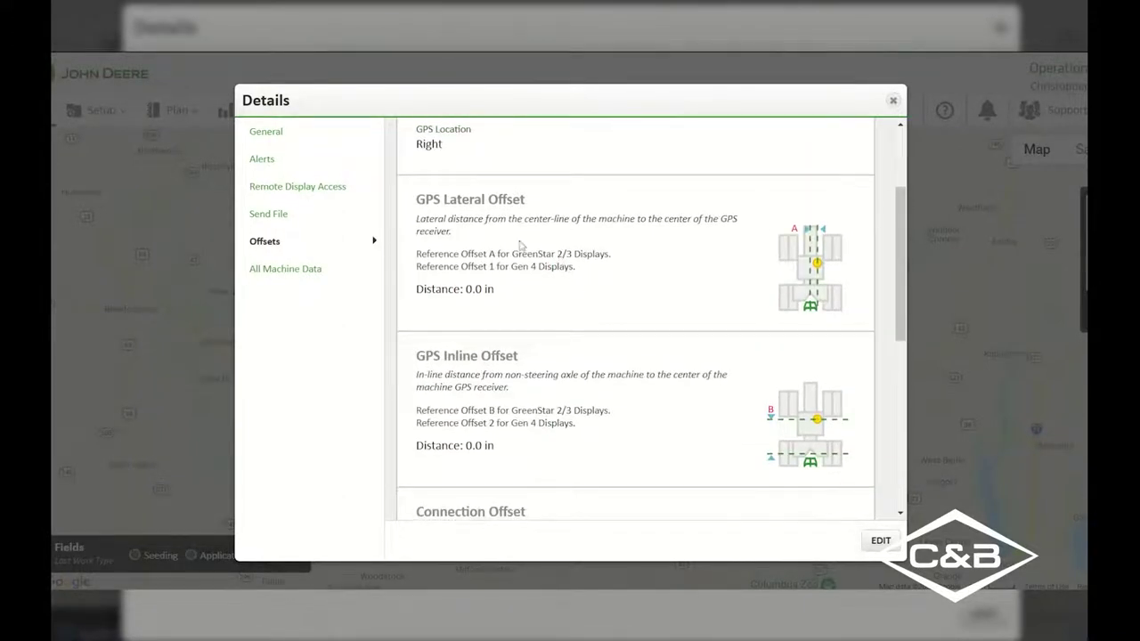
pyautogui.scroll(-2, 568, 372)
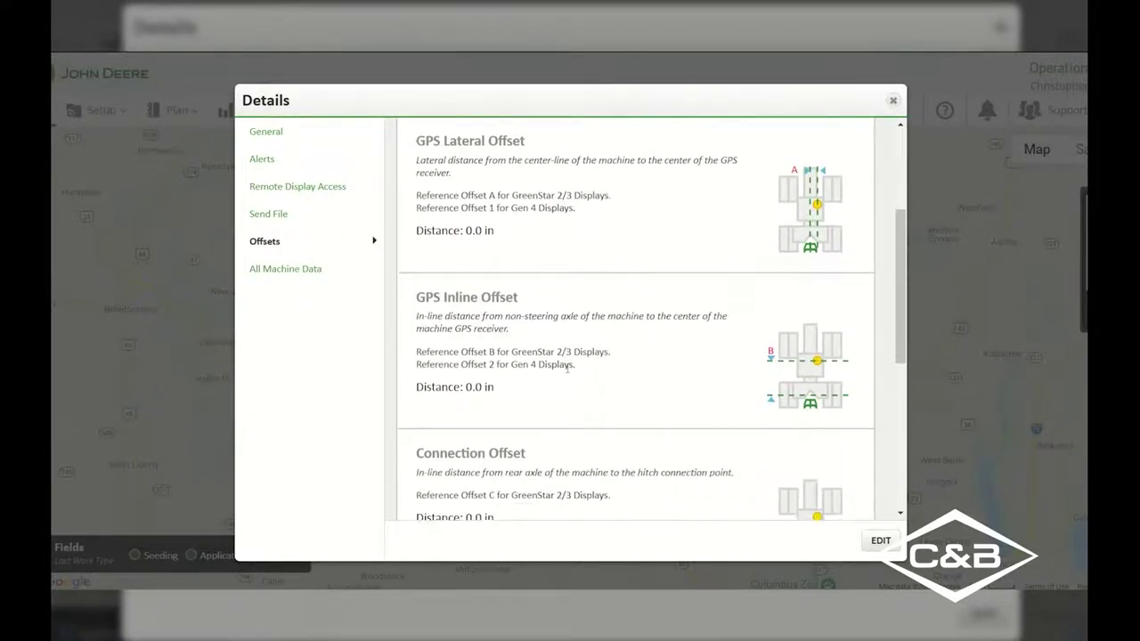
# Start editing the machine offsets and set the GPS location to Center
pyautogui.click(878, 540)
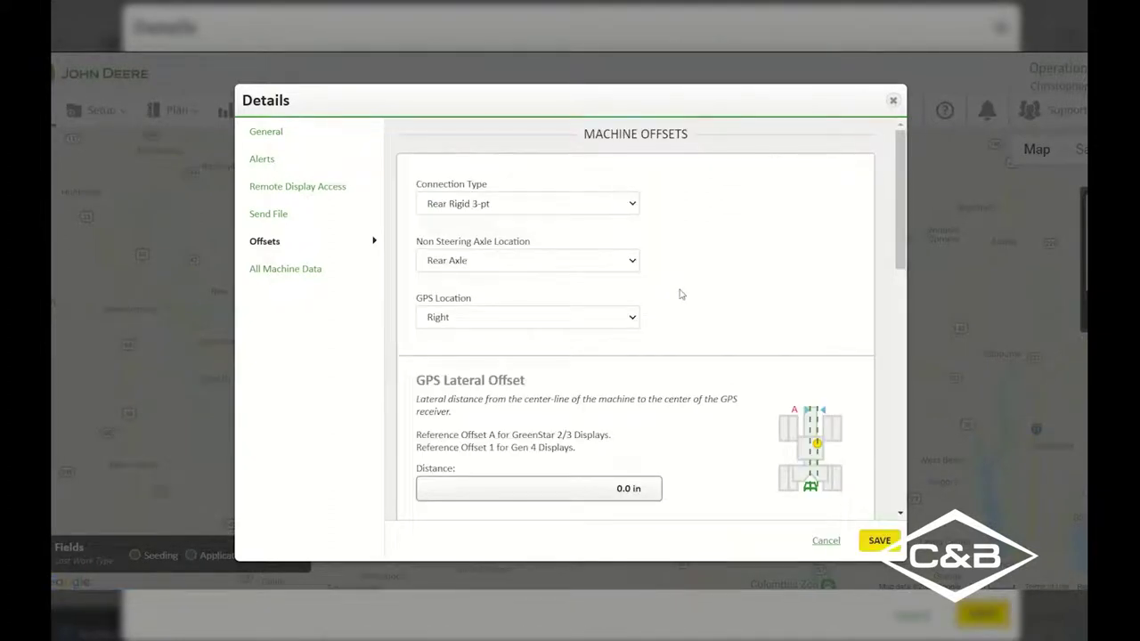
pyautogui.click(634, 206)
pyautogui.click(633, 205)
pyautogui.scroll(-1, 663, 276)
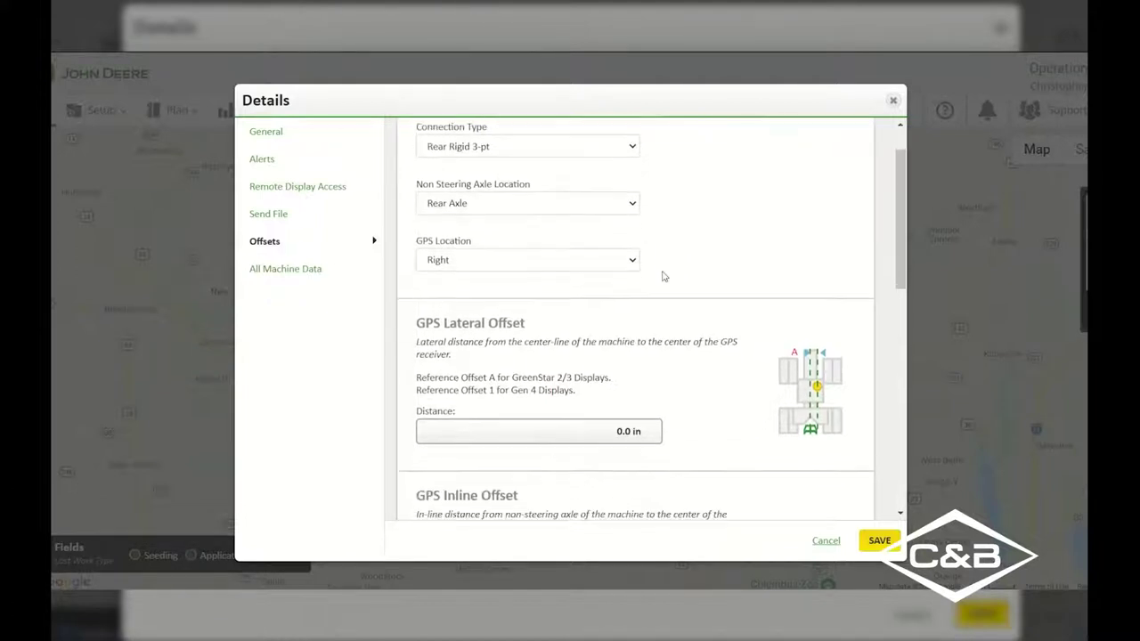
pyautogui.click(634, 258)
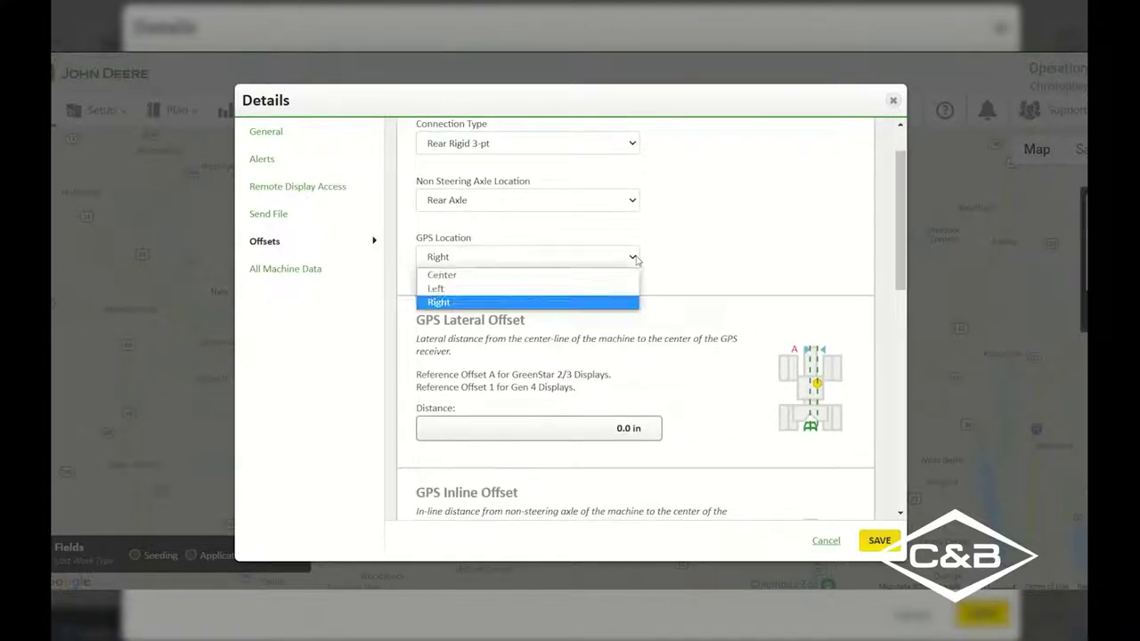
pyautogui.click(508, 276)
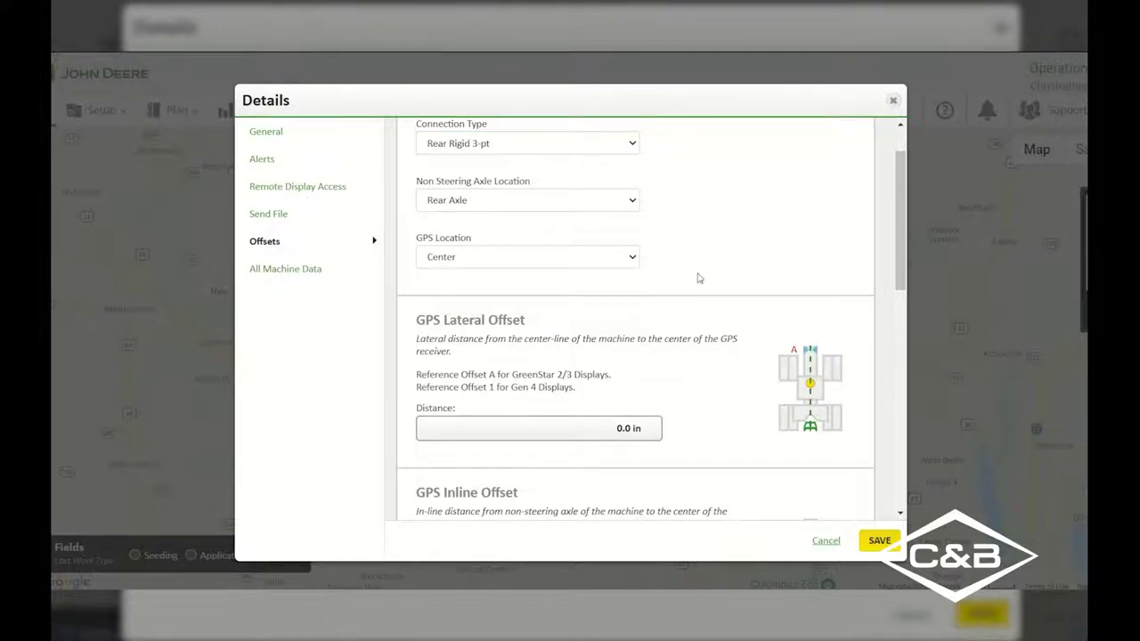
# Set the GPS inline offset distance to 100 in and the connection offset distance to 15 in
pyautogui.scroll(-1, 699, 279)
pyautogui.scroll(1, 699, 279)
pyautogui.scroll(-1, 699, 279)
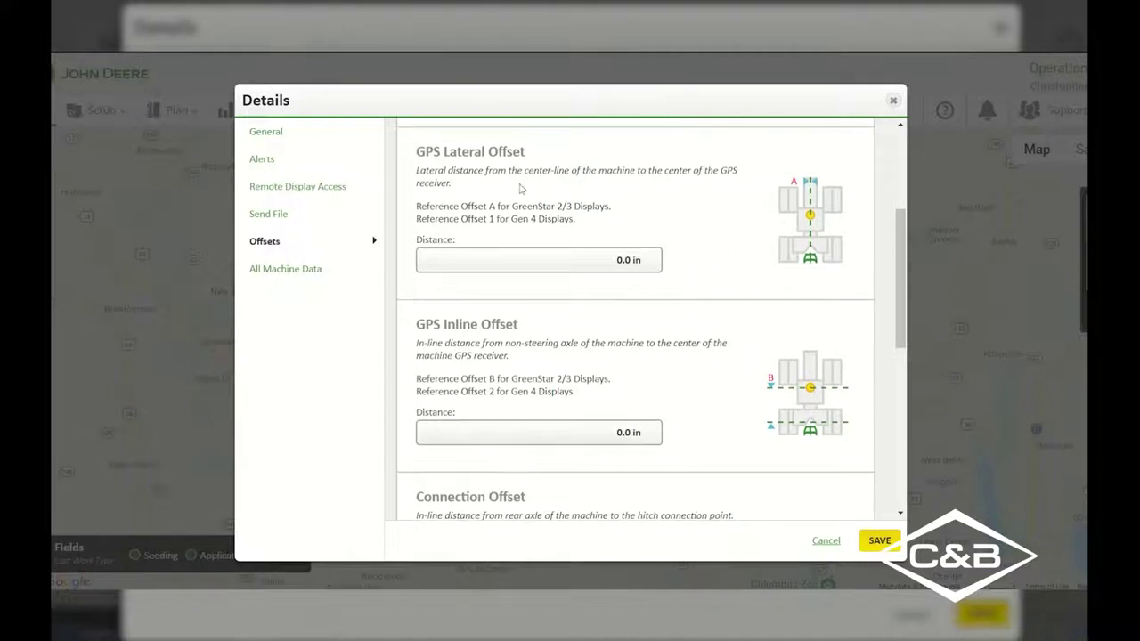
pyautogui.scroll(-1, 529, 184)
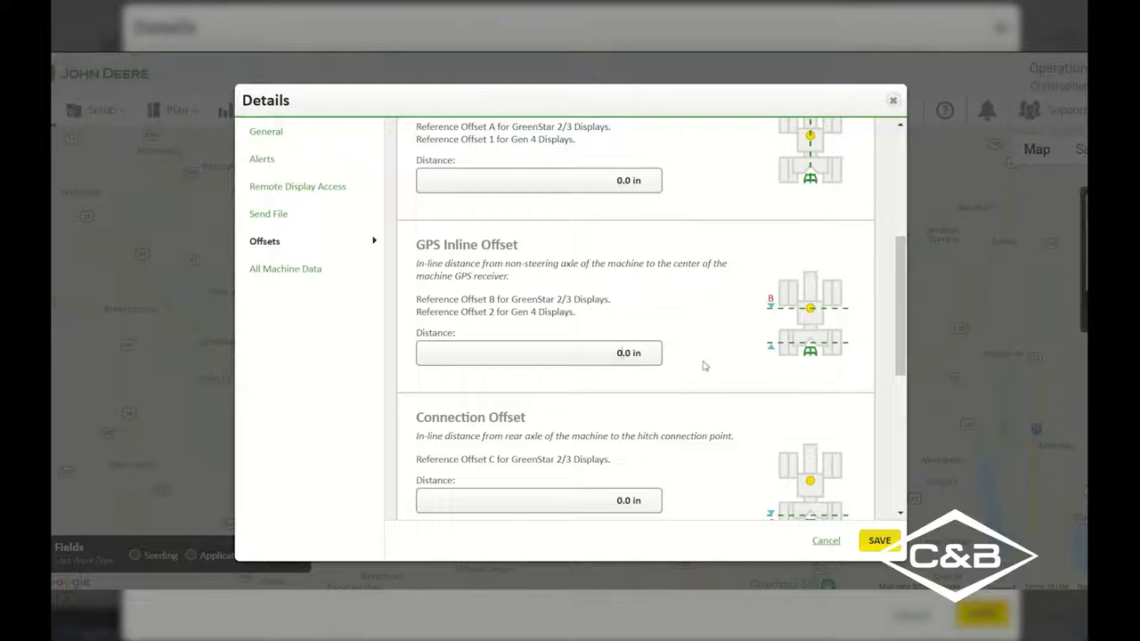
pyautogui.write('100')
pyautogui.scroll(-2, 602, 401)
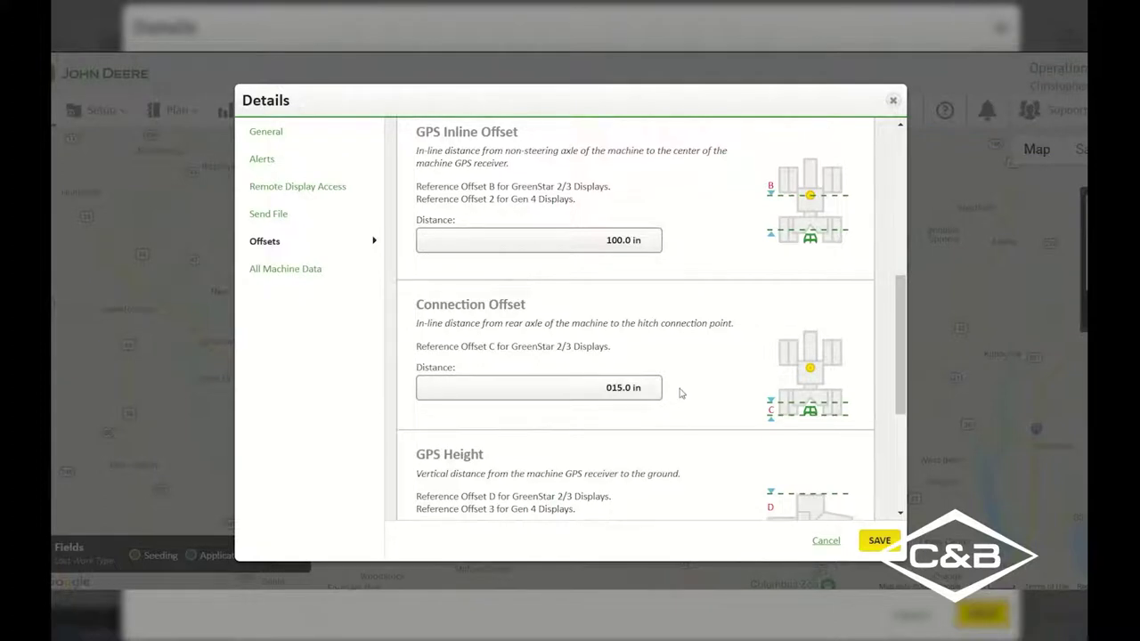
# Set the GPS height to 121 in and save the machine offsets
pyautogui.scroll(-2, 680, 392)
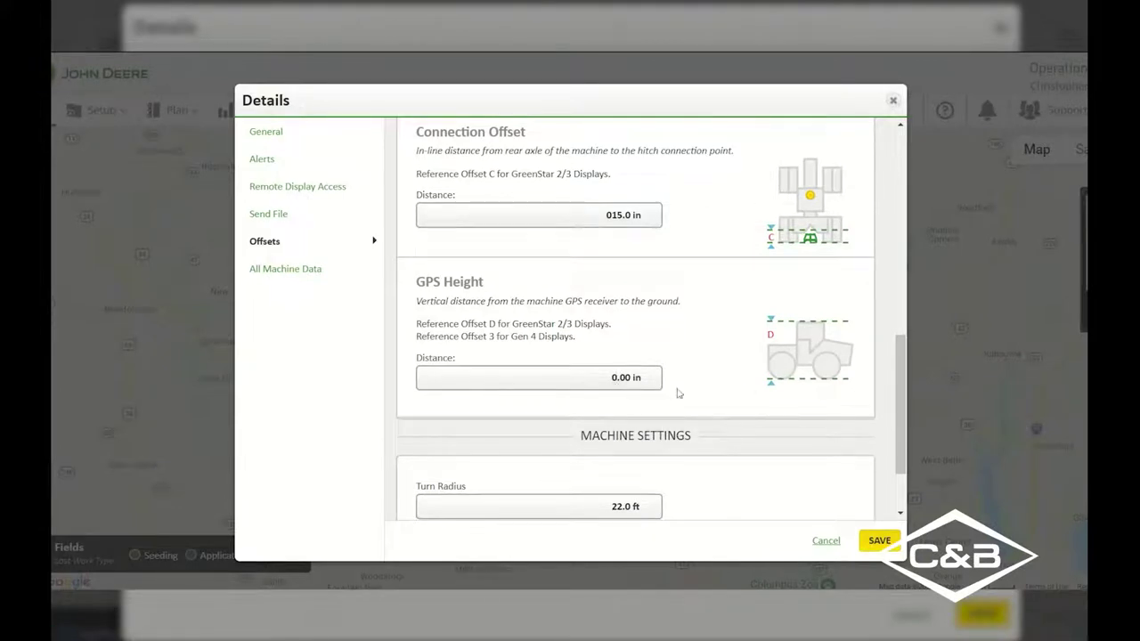
pyautogui.write('121')
pyautogui.scroll(-1, 720, 381)
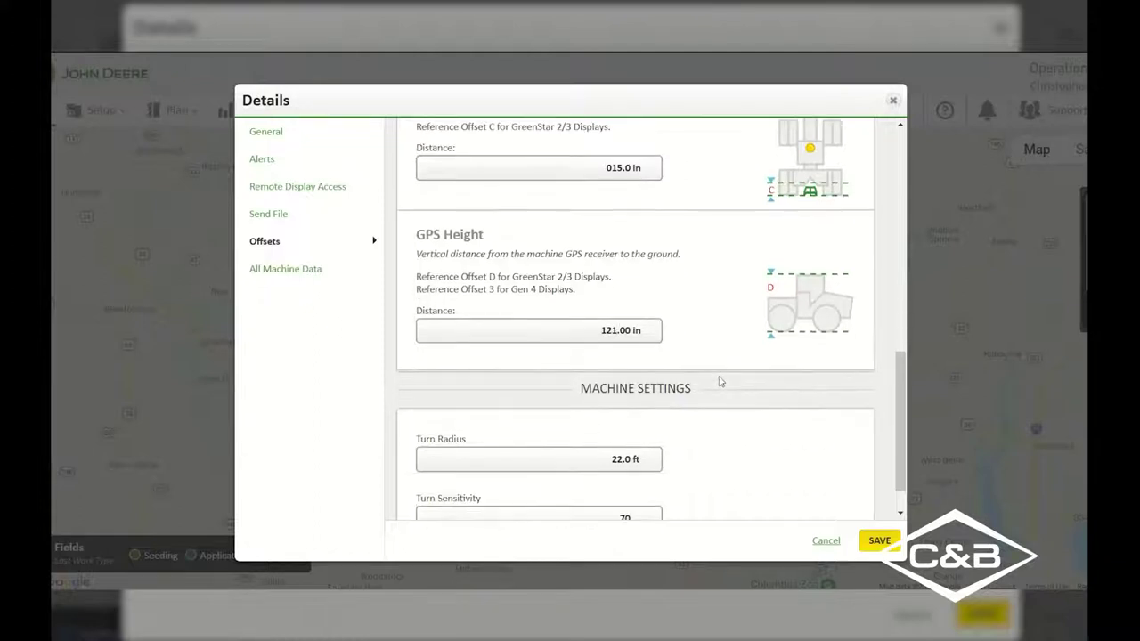
pyautogui.scroll(-1, 720, 381)
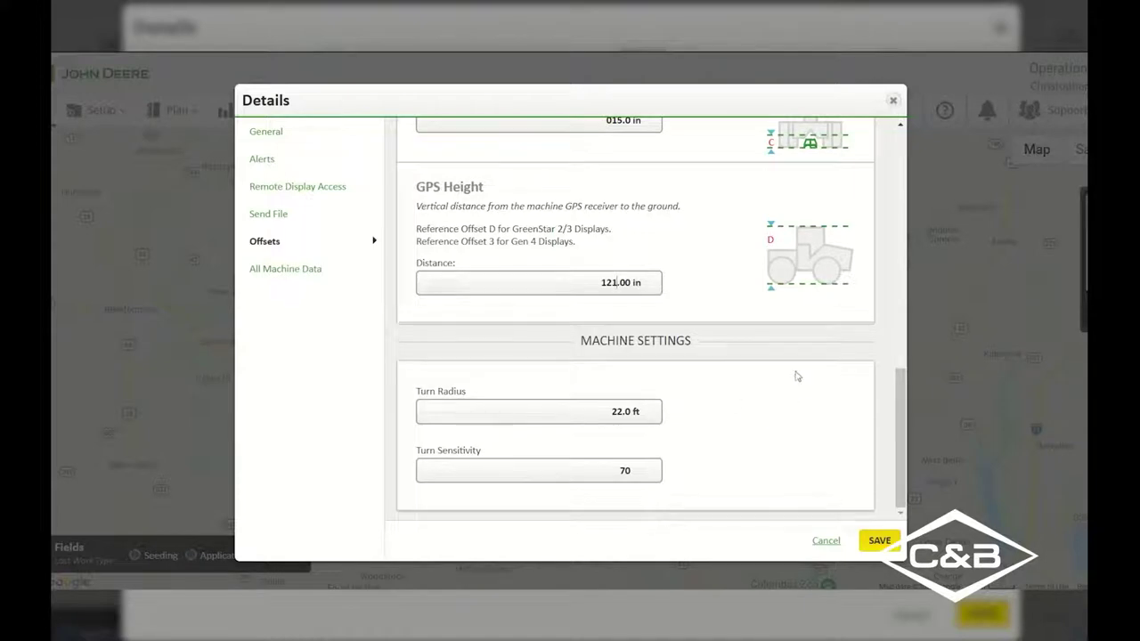
pyautogui.click(876, 540)
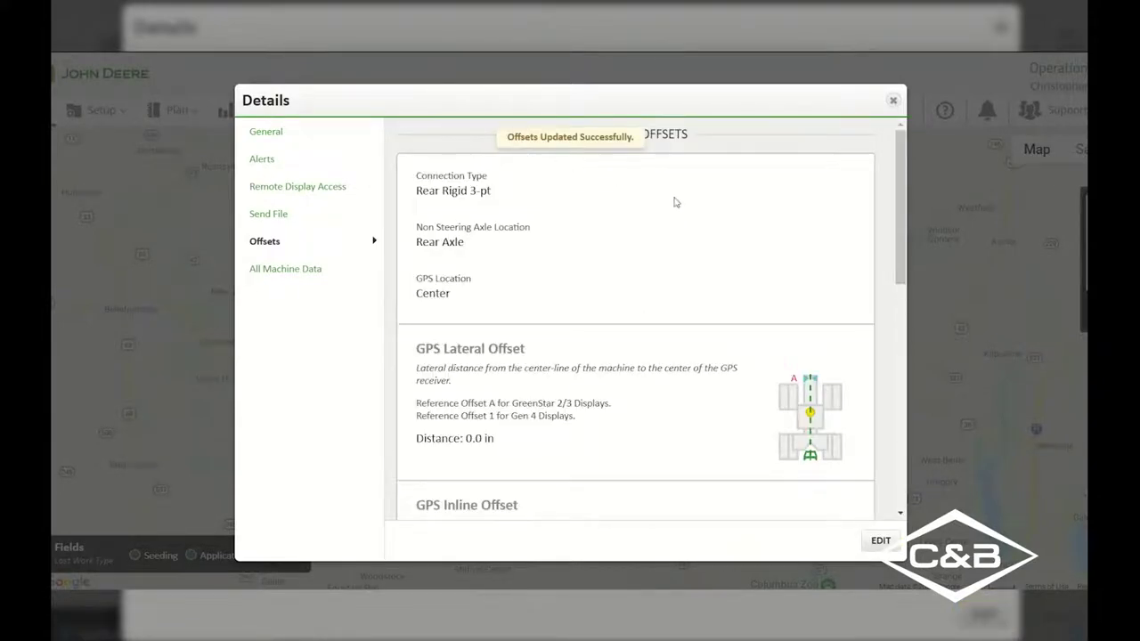
# Check the saved GPS inline, connection and GPS height offset values
pyautogui.scroll(-5, 674, 202)
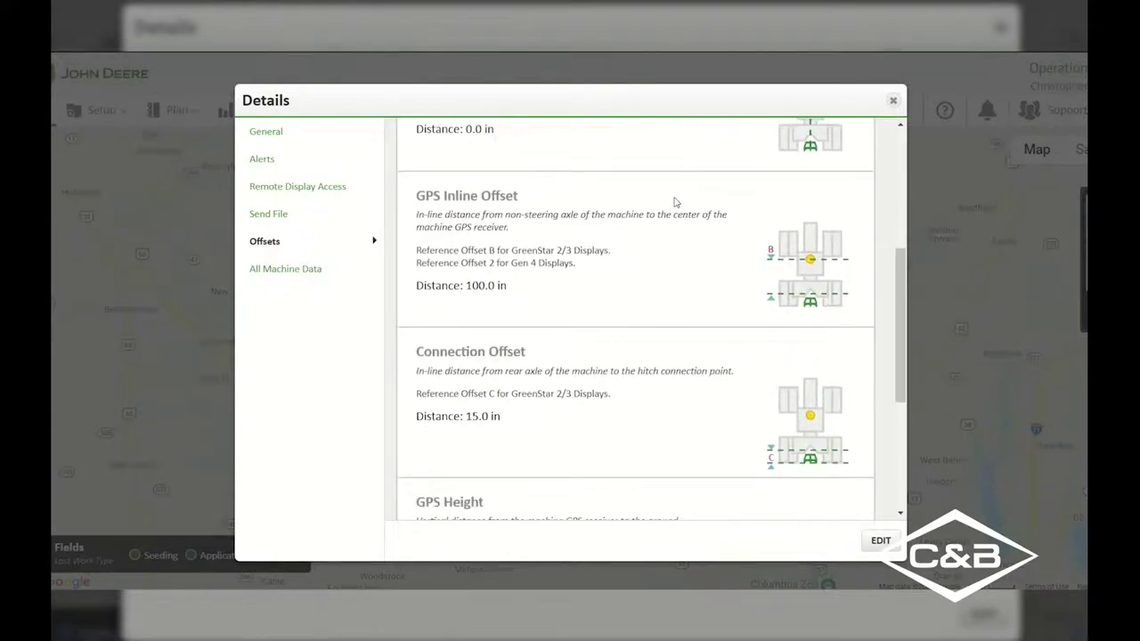
pyautogui.scroll(-1, 674, 202)
pyautogui.scroll(-1, 674, 202)
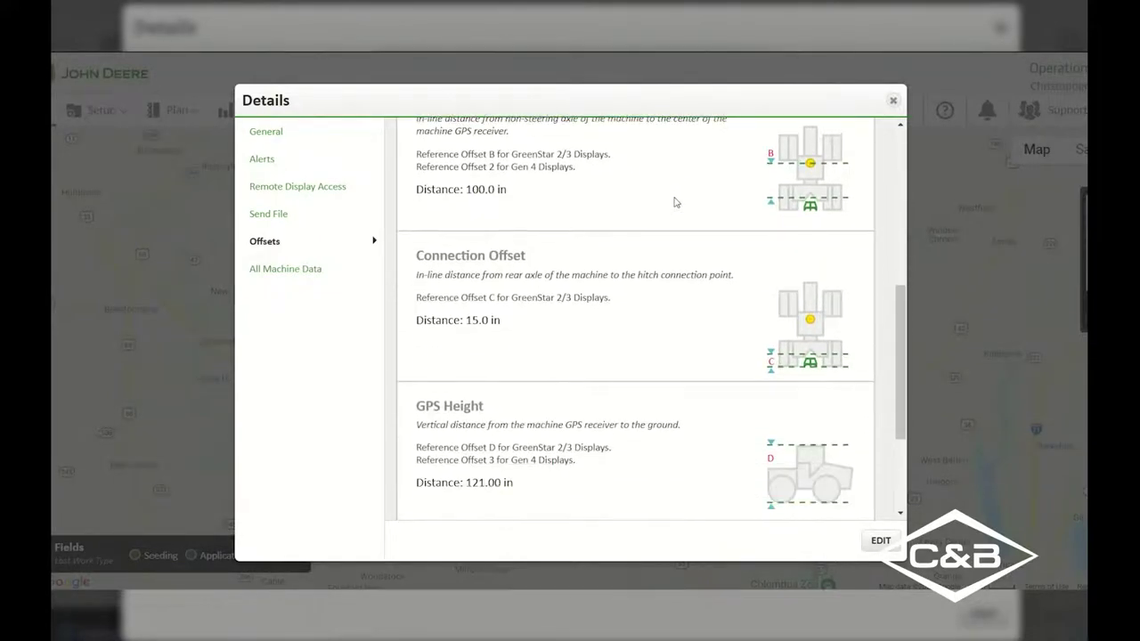
pyautogui.scroll(-1, 674, 202)
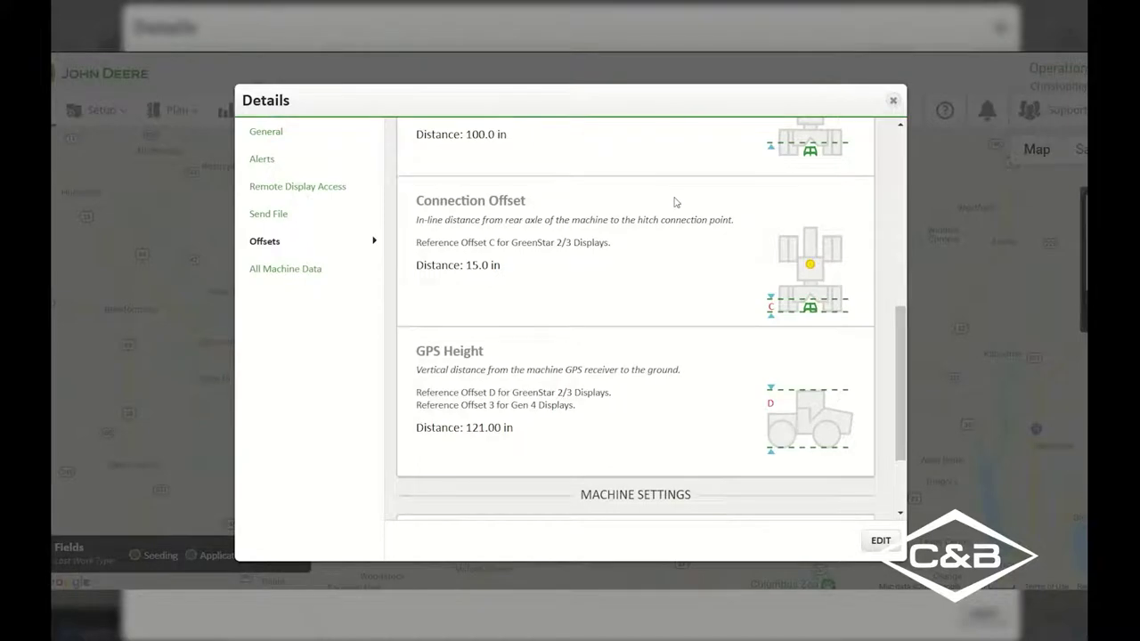
# Open all machine data for the tractor and look over its measurements for the rolling 7 days
pyautogui.click(299, 271)
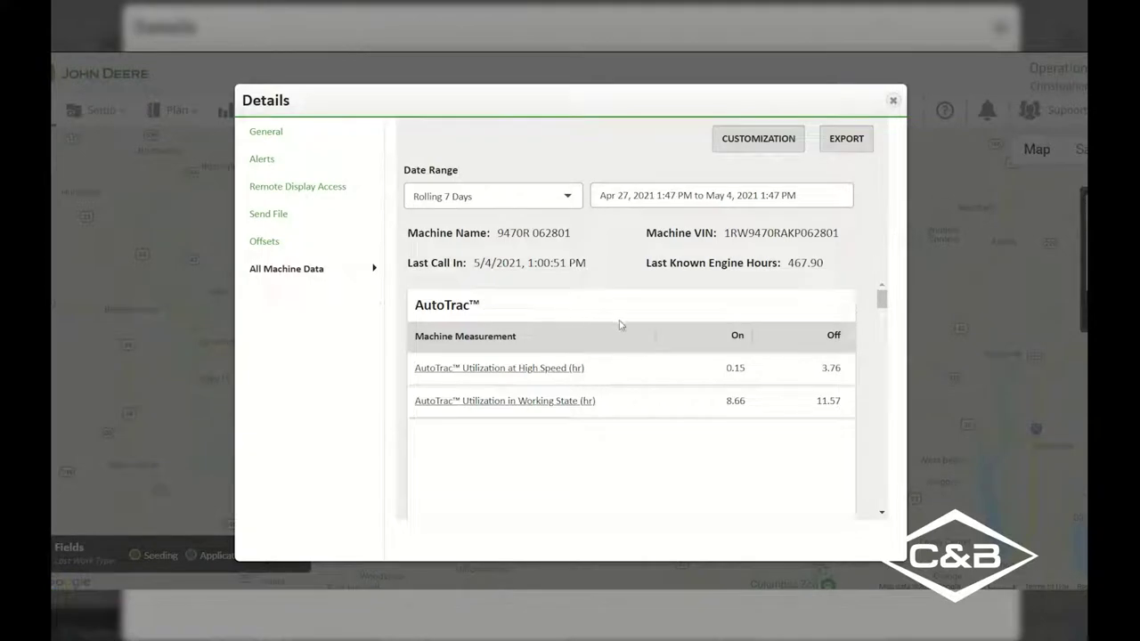
pyautogui.scroll(-5, 621, 325)
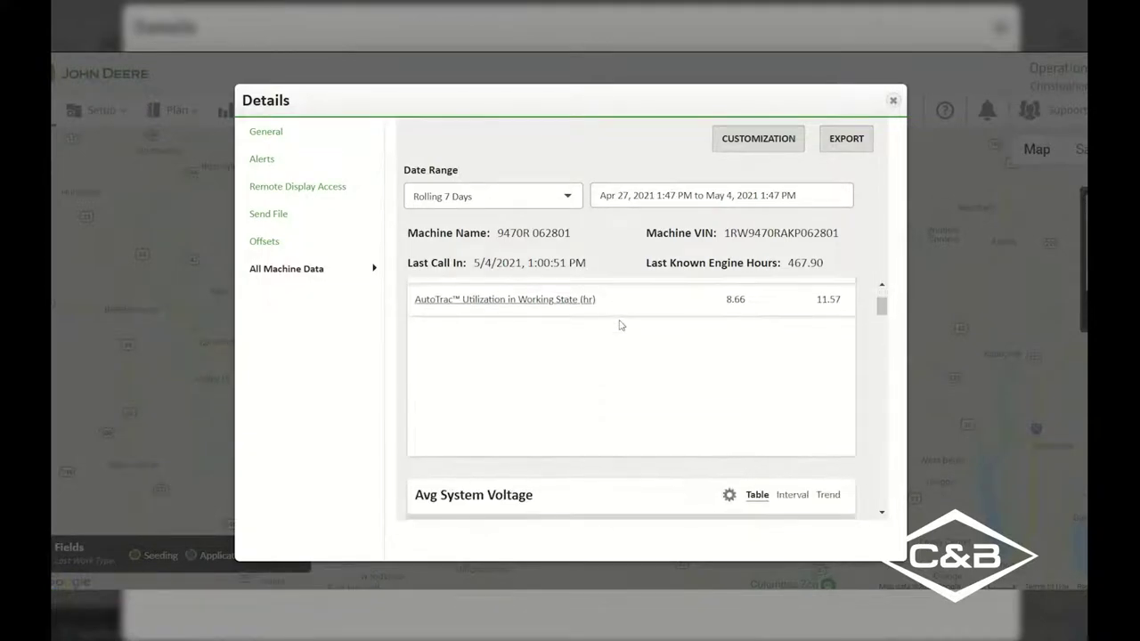
pyautogui.scroll(5, 621, 325)
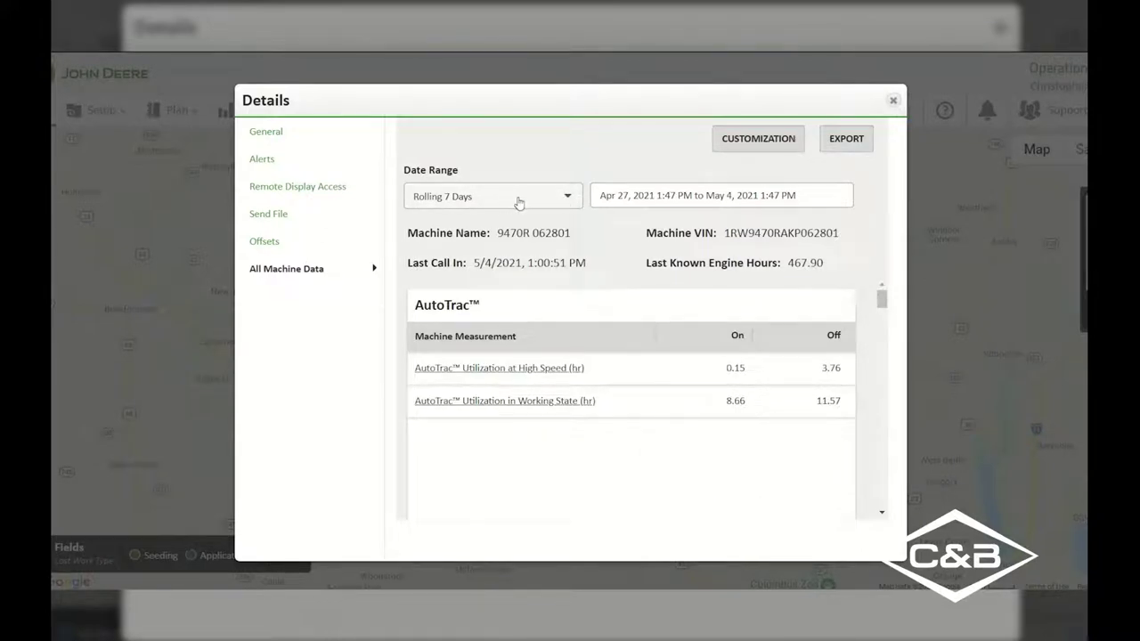
# Review the date range choices available for the machine data and keep Rolling 7 Days
pyautogui.click(570, 204)
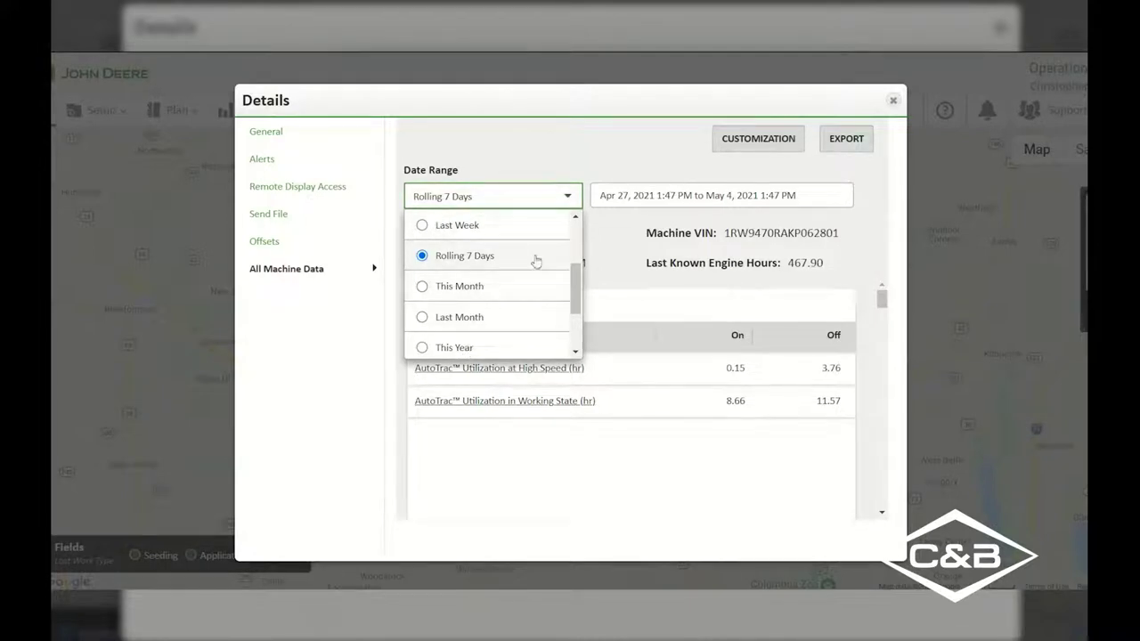
pyautogui.scroll(3, 534, 258)
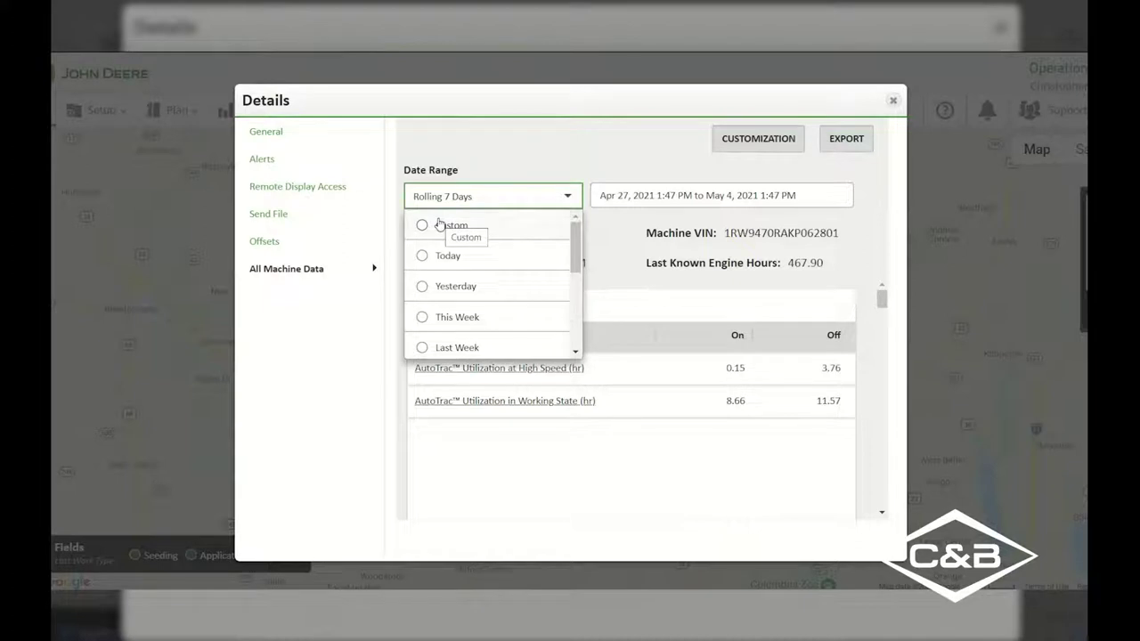
pyautogui.click(570, 196)
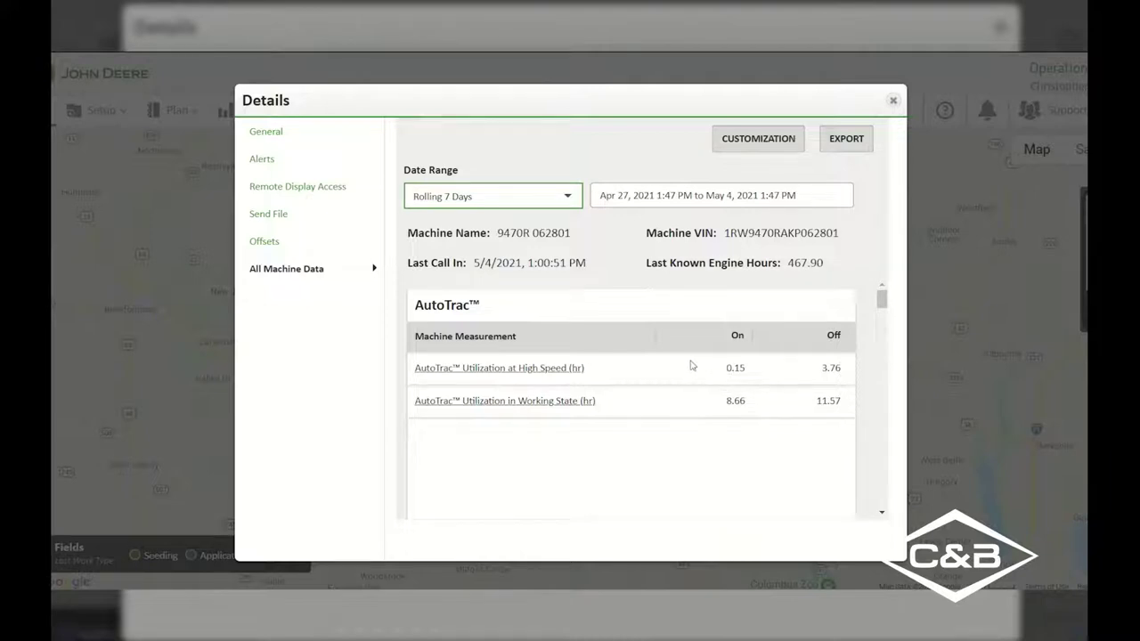
# Examine the AutoTrac, system voltage, Efficiency Manager, engine, fuel and DEF, and machine utilization measurements for the rolling 7 days
pyautogui.scroll(-2, 693, 366)
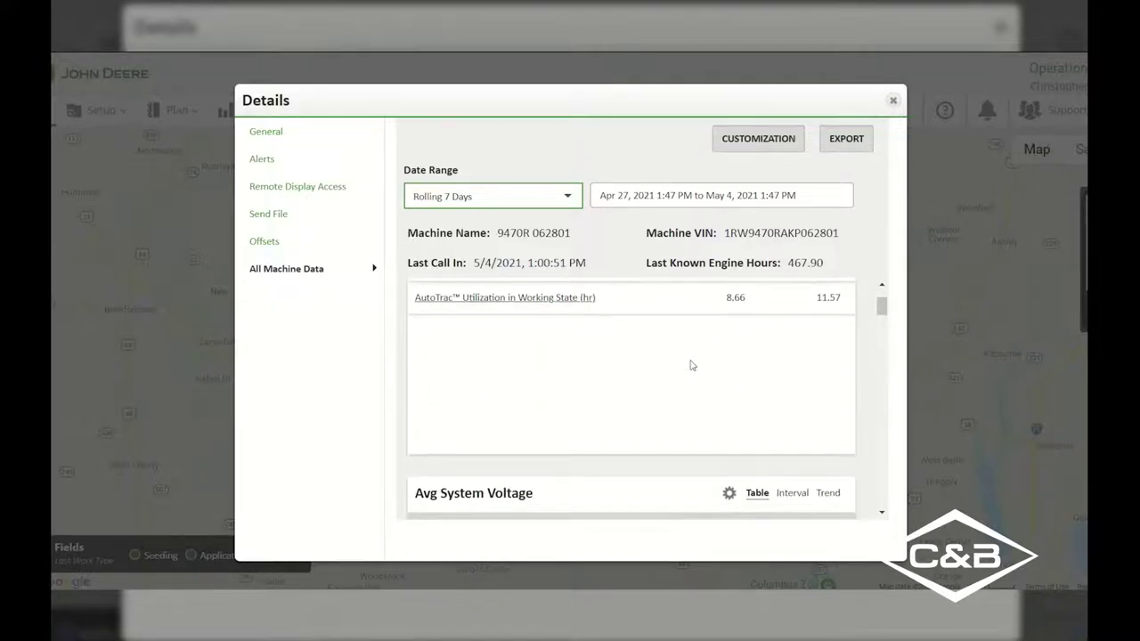
pyautogui.scroll(2, 693, 366)
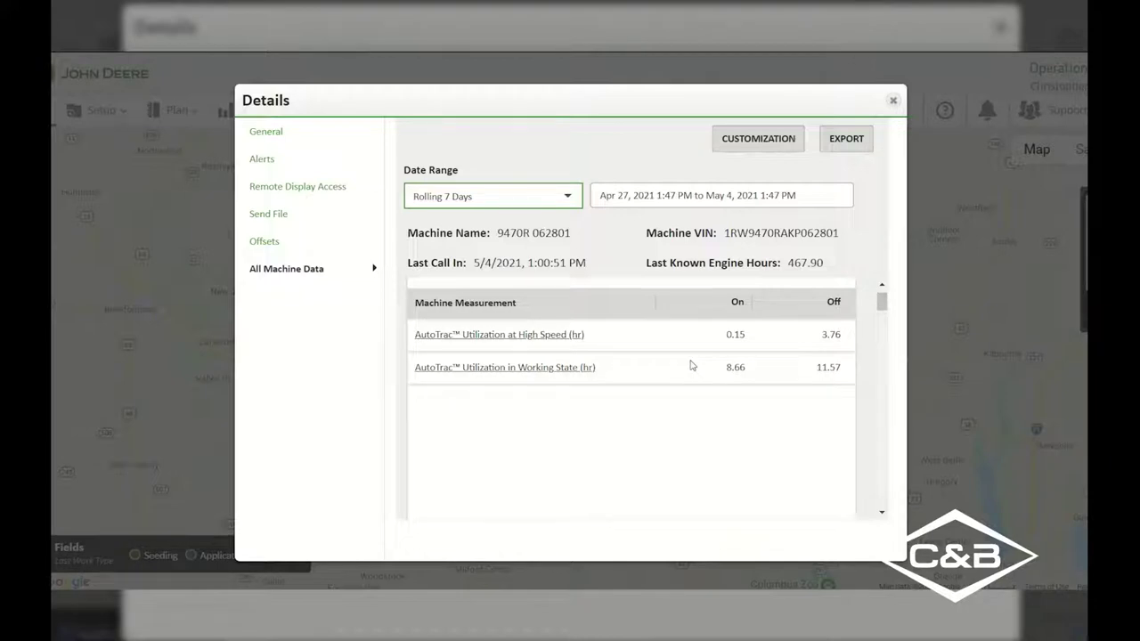
pyautogui.scroll(-5, 692, 365)
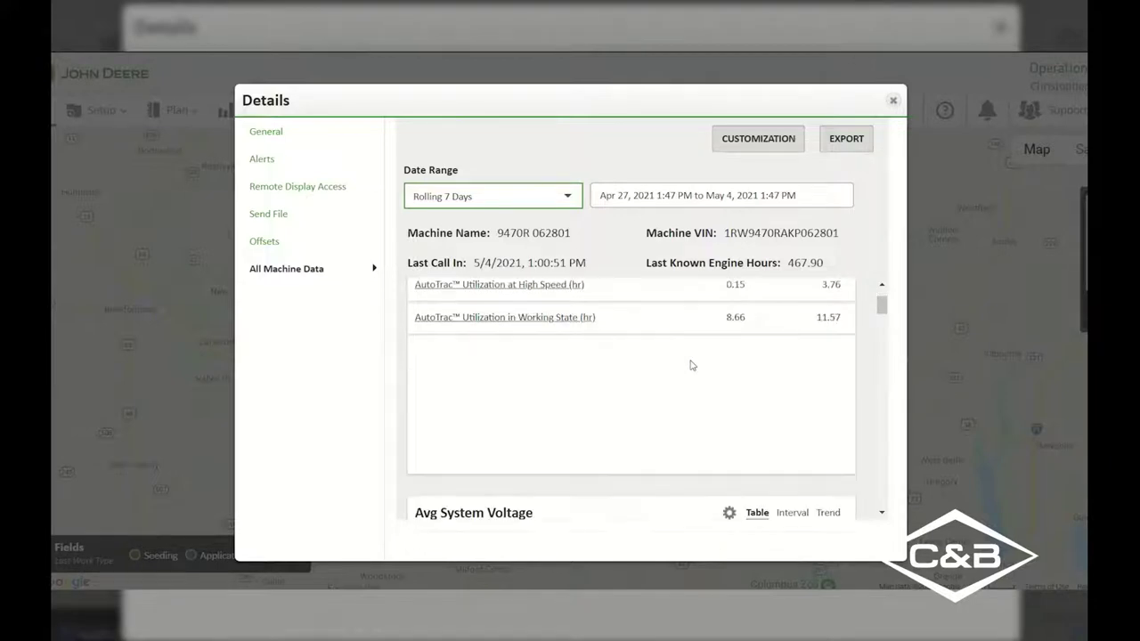
pyautogui.scroll(-5, 692, 365)
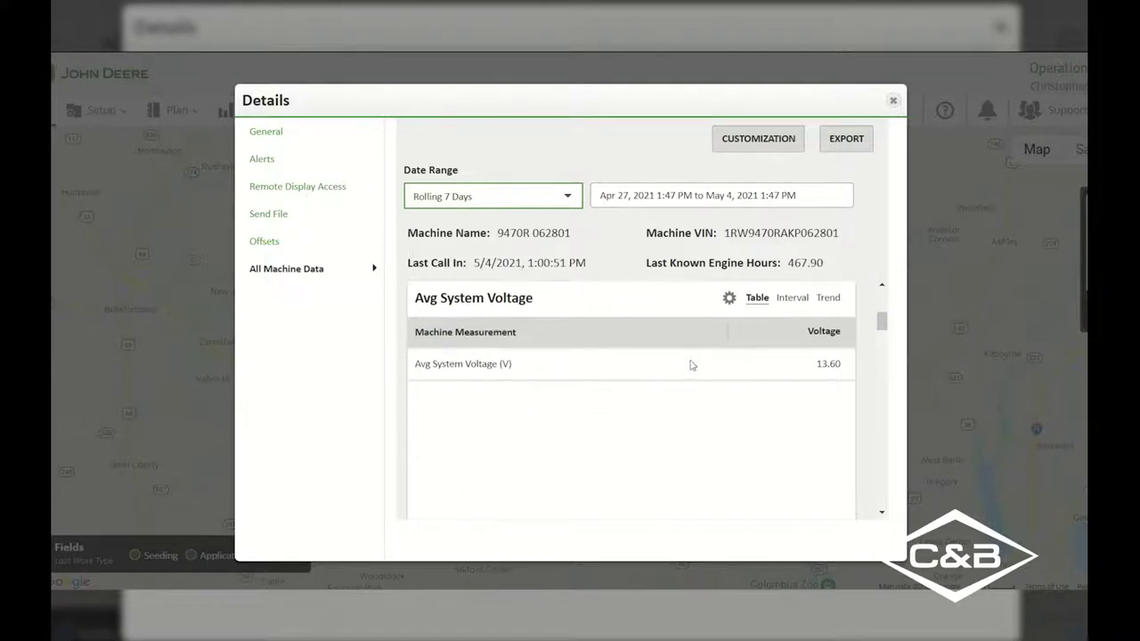
pyautogui.scroll(1, 692, 365)
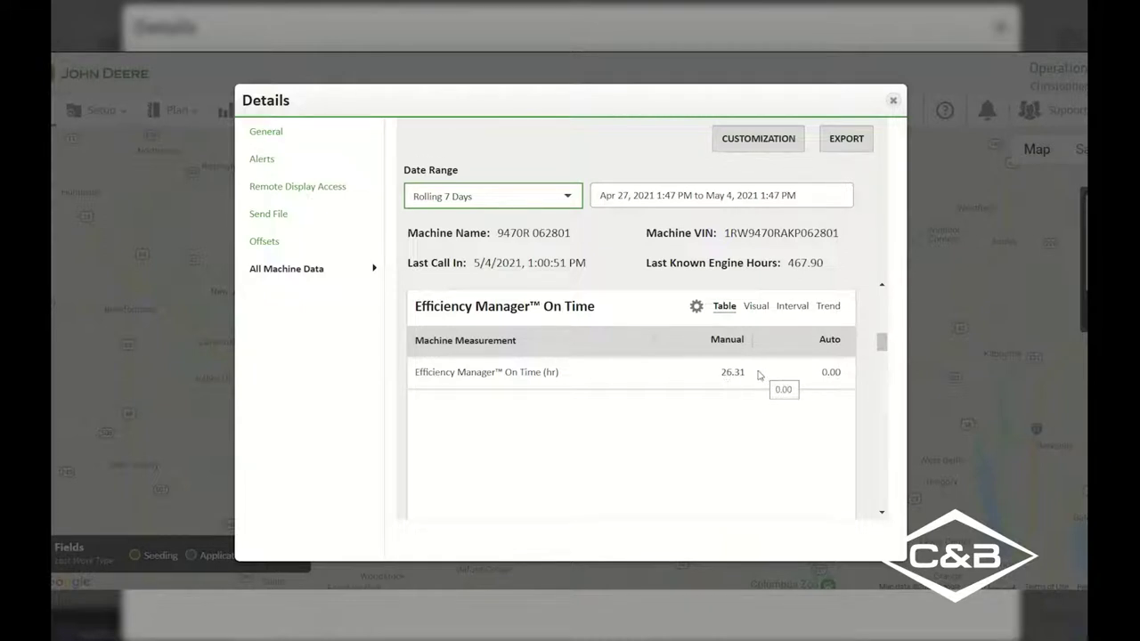
pyautogui.scroll(-3, 752, 376)
pyautogui.scroll(-3, 752, 376)
pyautogui.scroll(2, 753, 377)
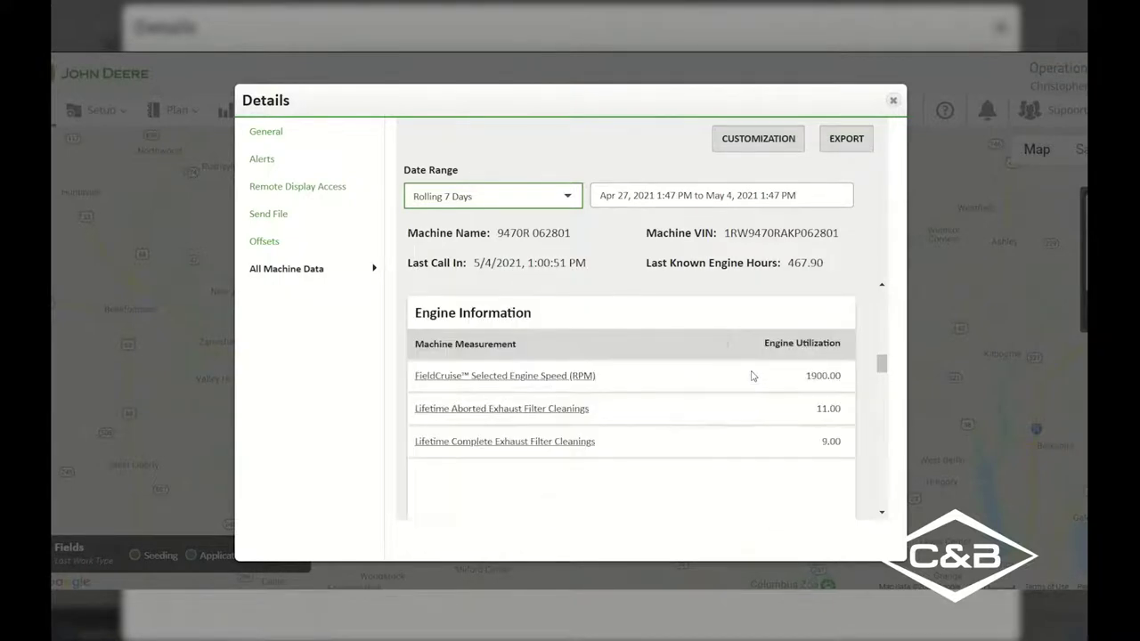
pyautogui.scroll(-5, 752, 376)
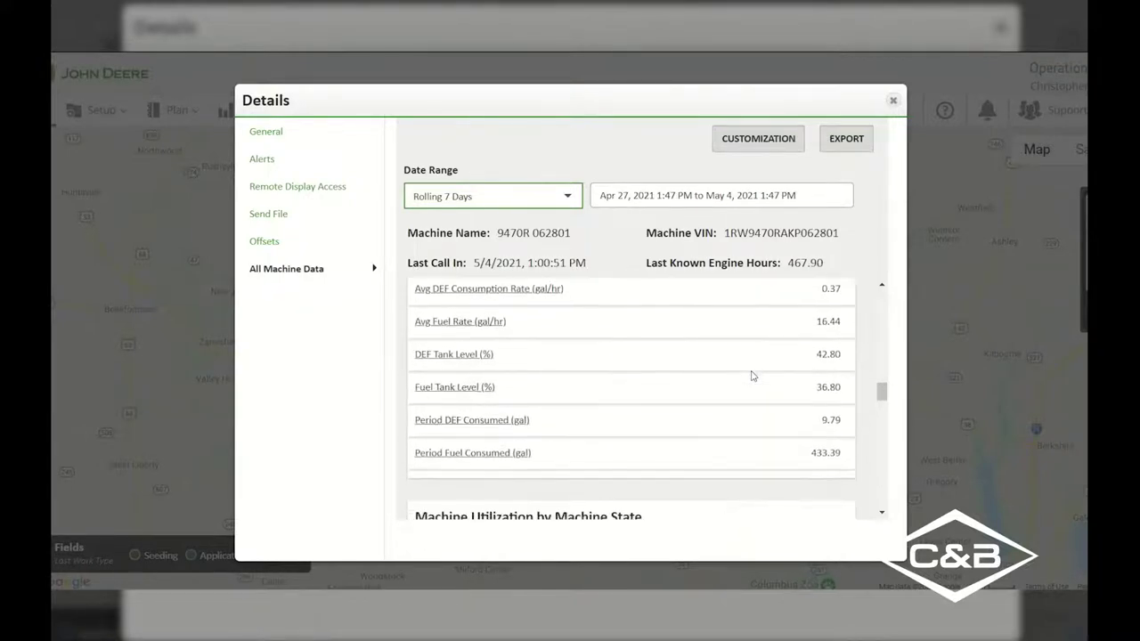
pyautogui.scroll(1, 752, 376)
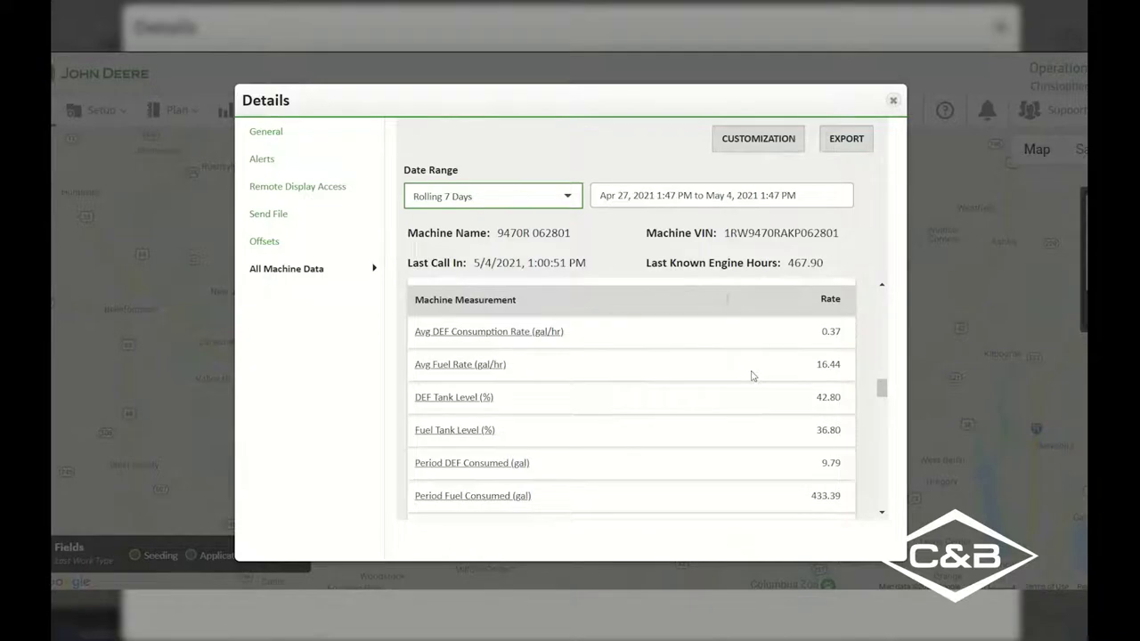
pyautogui.scroll(-1, 752, 377)
pyautogui.scroll(-5, 753, 376)
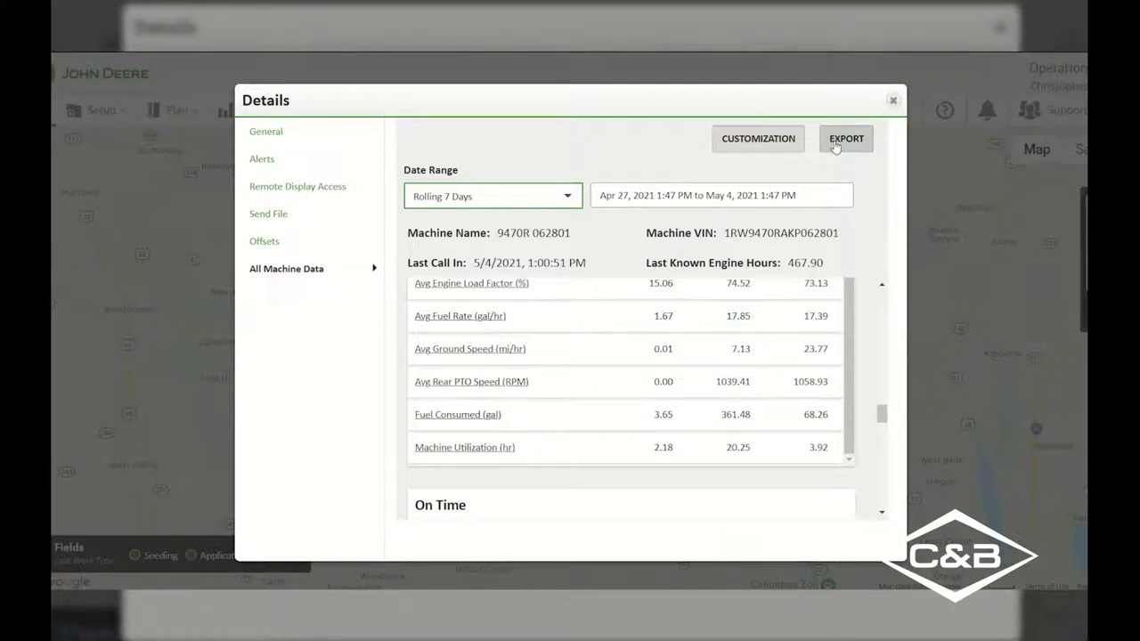
# Check the CSV and Print To PDF export options for the machine data, and cancel the export
pyautogui.click(836, 143)
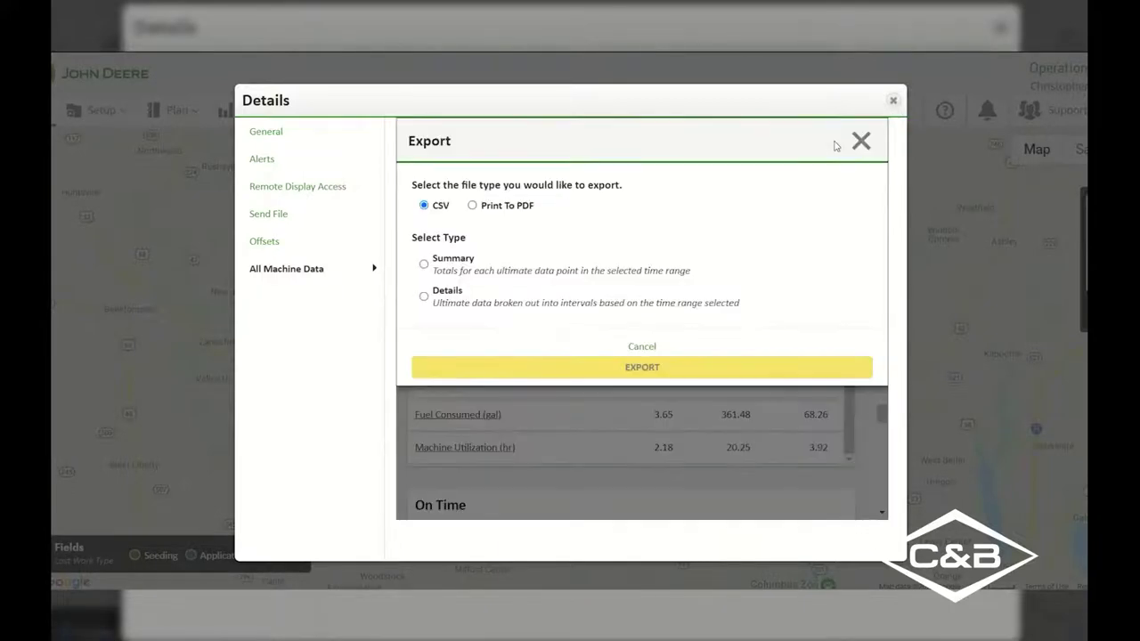
pyautogui.click(472, 205)
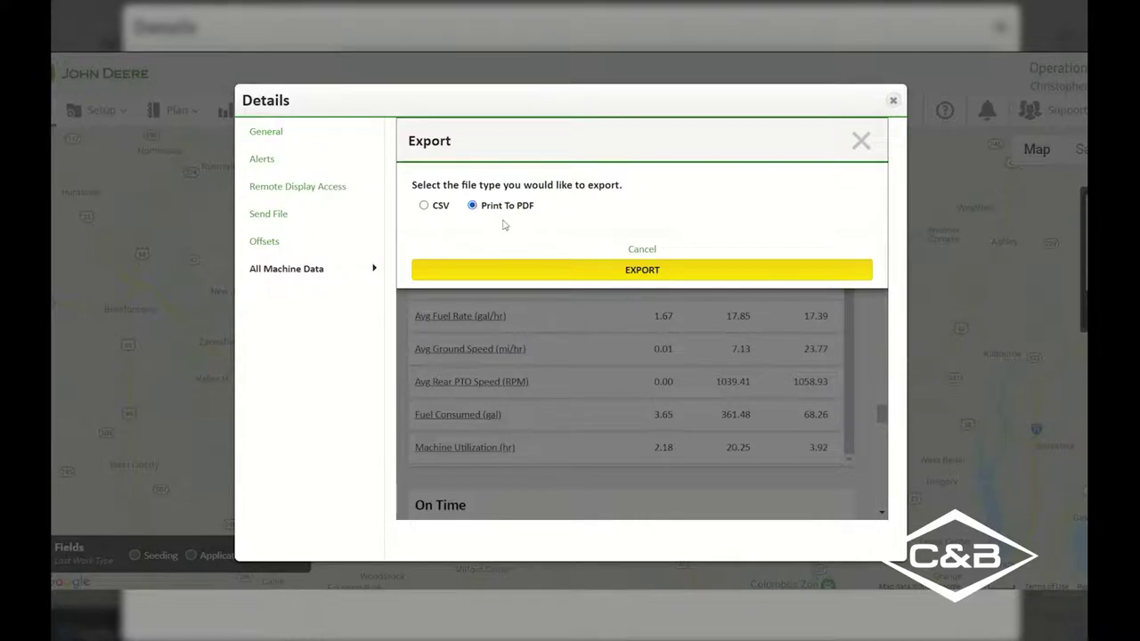
pyautogui.click(643, 251)
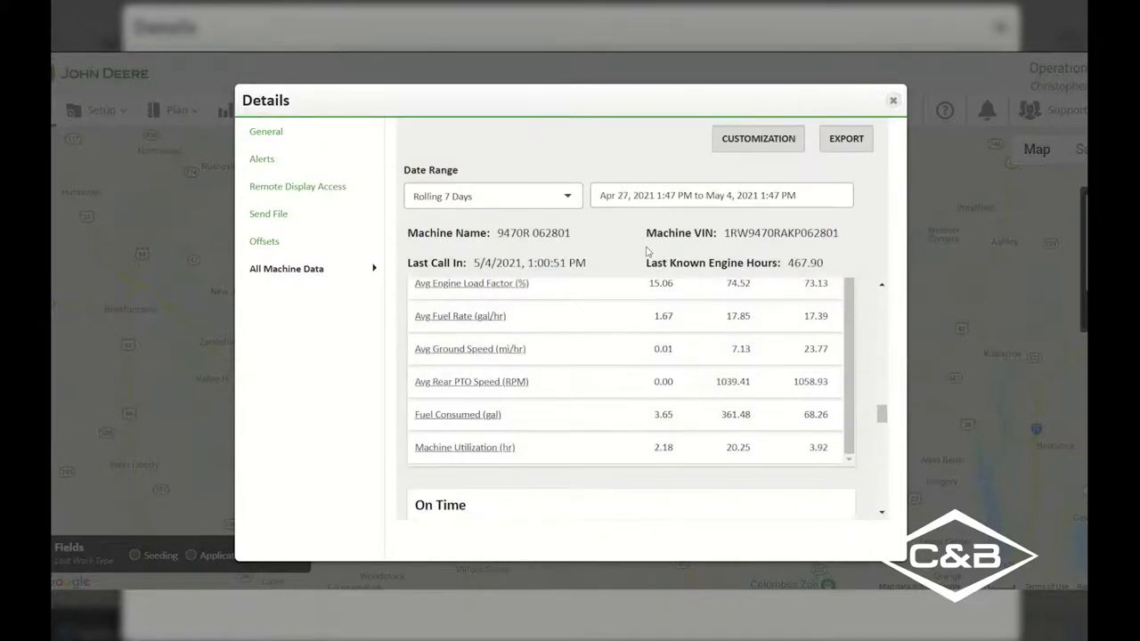
# Close the tractor's details and its summary card on the map
pyautogui.click(893, 101)
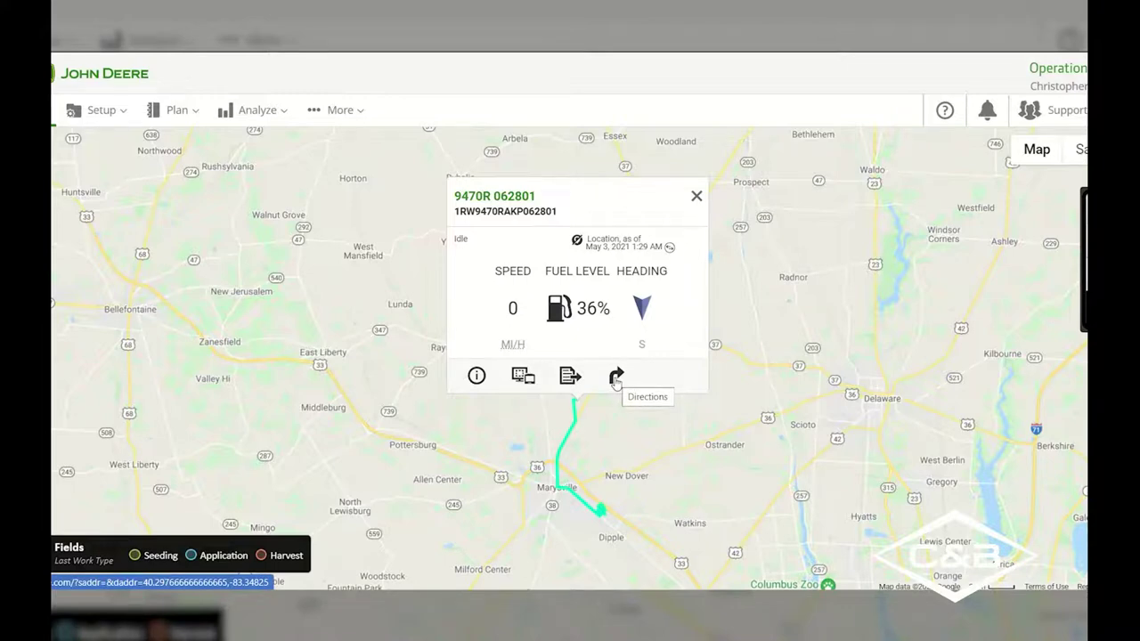
pyautogui.click(695, 197)
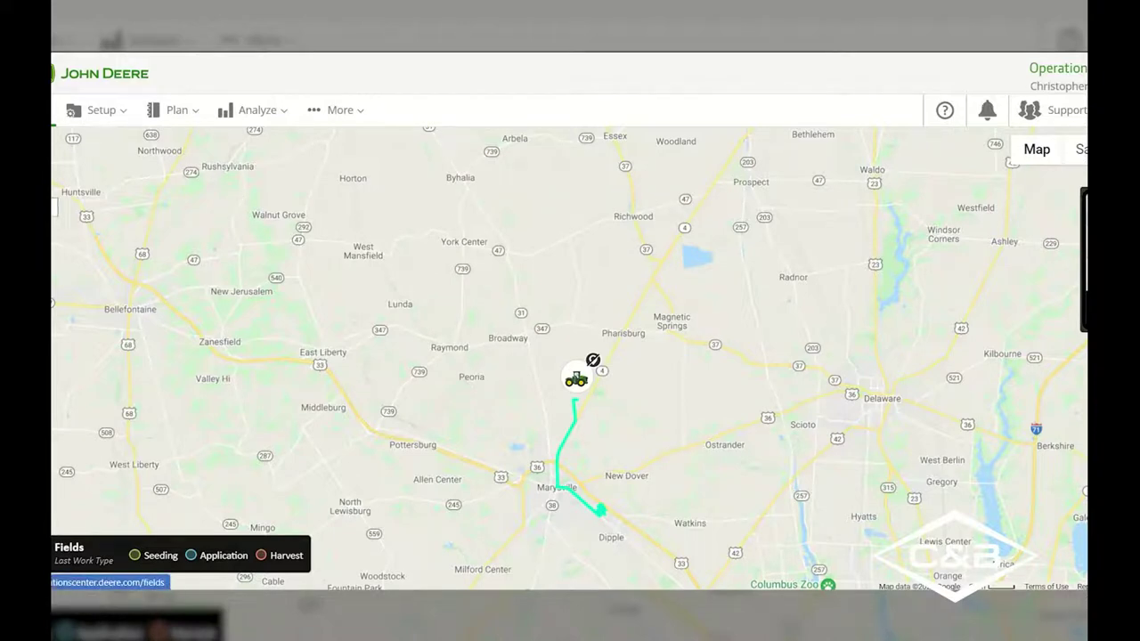
# Open the Fields list and look through the fields with their clients, farms and last-work-type colours
pyautogui.click(53, 207)
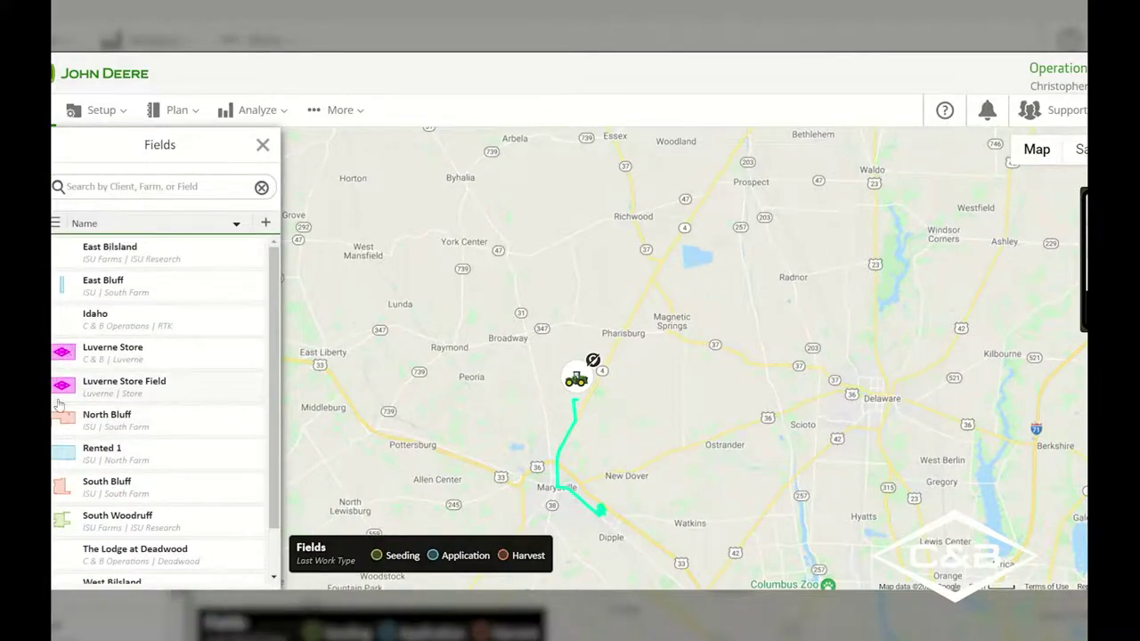
pyautogui.scroll(-1, 56, 418)
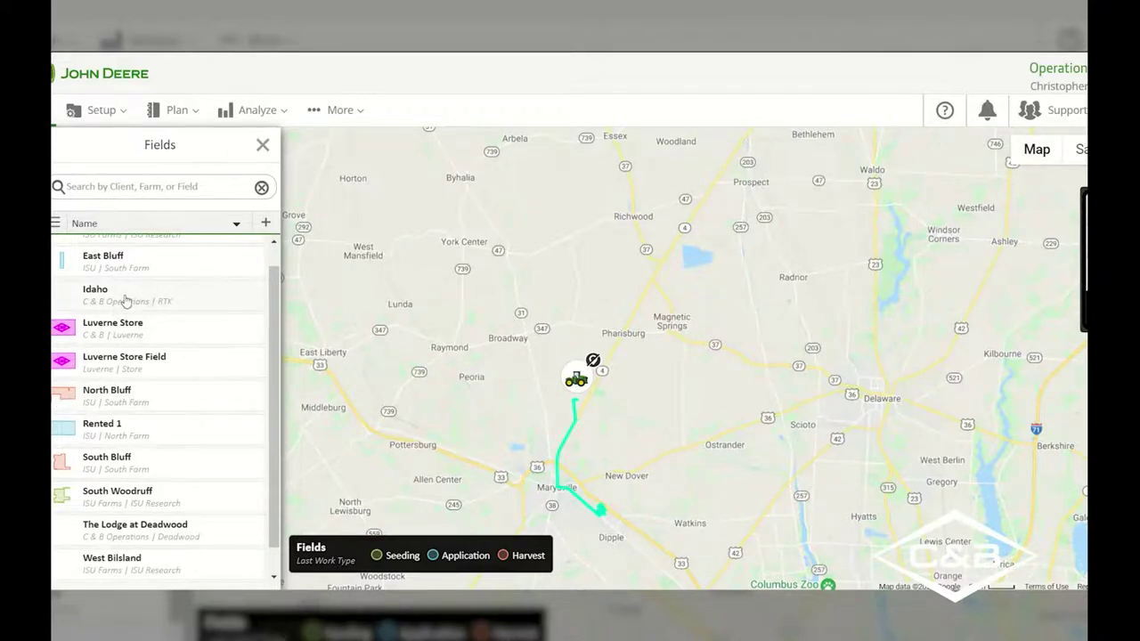
pyautogui.scroll(1, 126, 301)
pyautogui.scroll(-1, 123, 299)
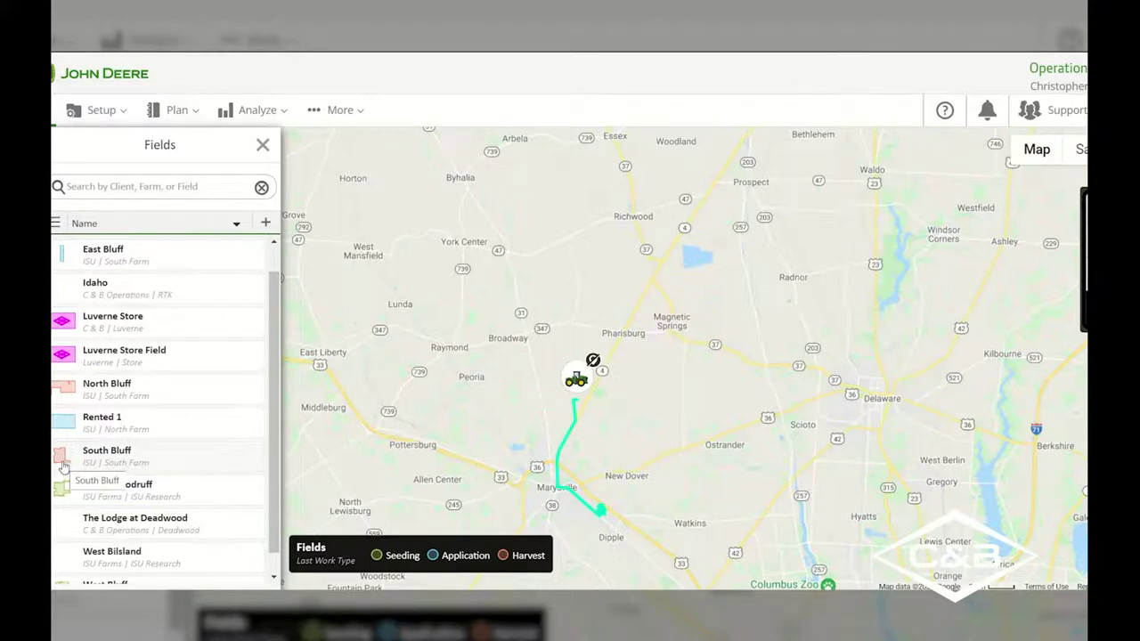
pyautogui.scroll(-1, 58, 515)
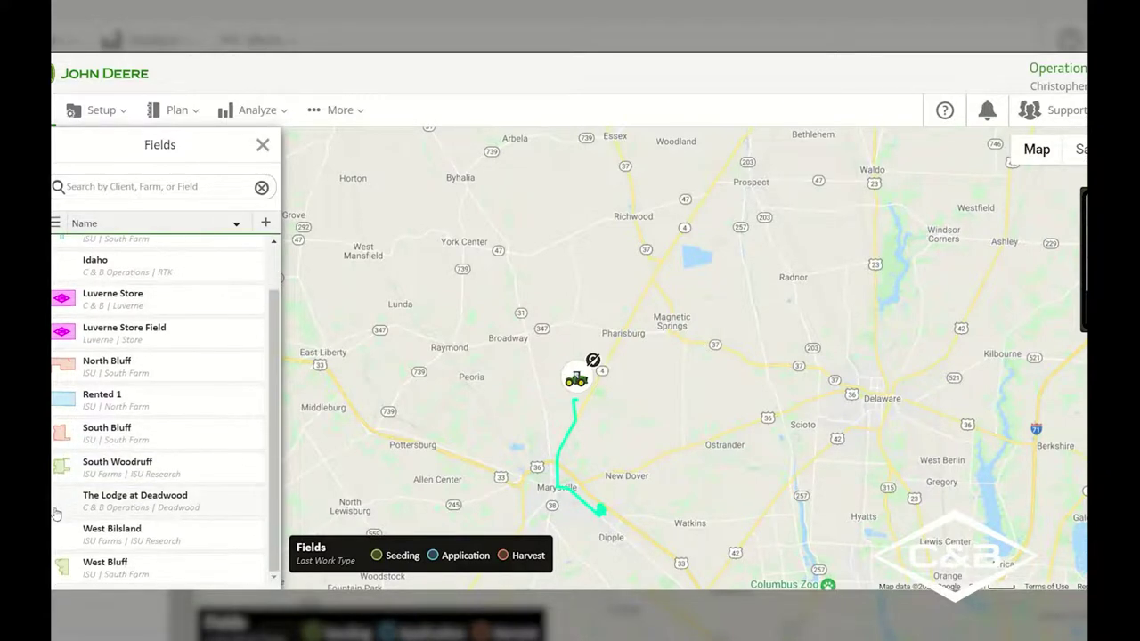